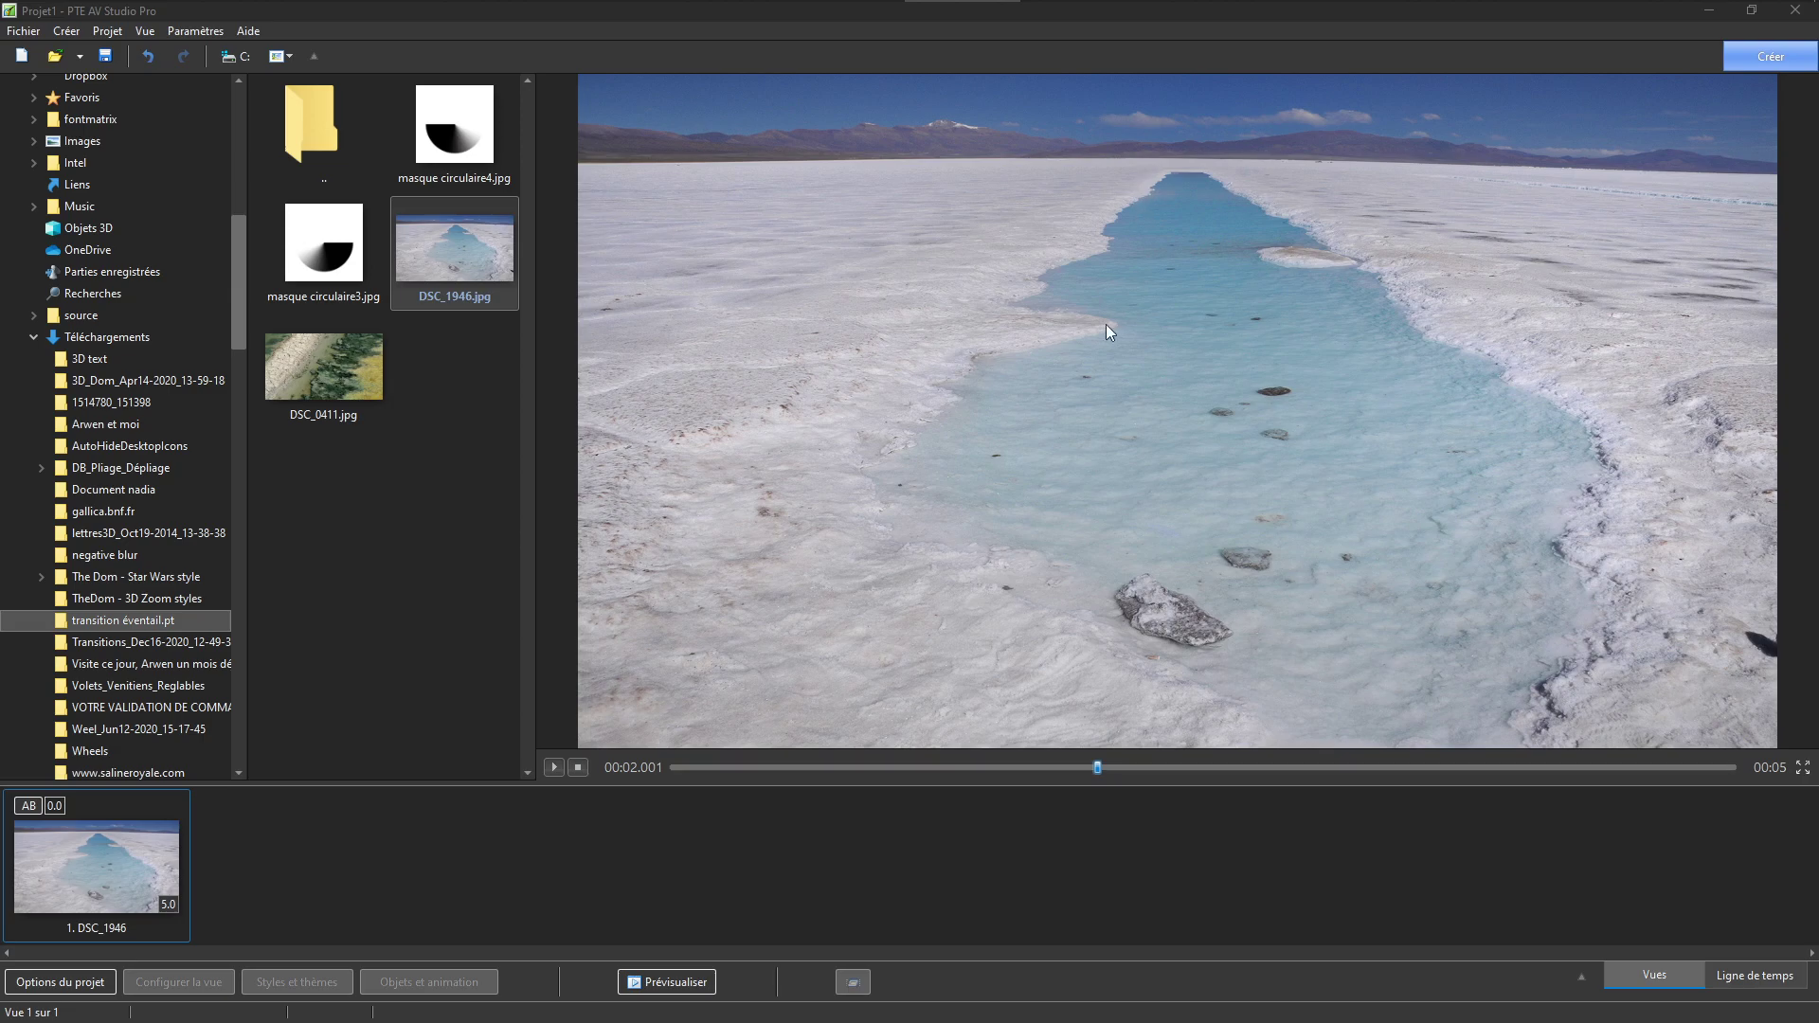
Open the DSC_1946 slide for object editing and add the image DSC_0411.jpg above it.
{"action": "double_click", "coordinate": [103, 875]}
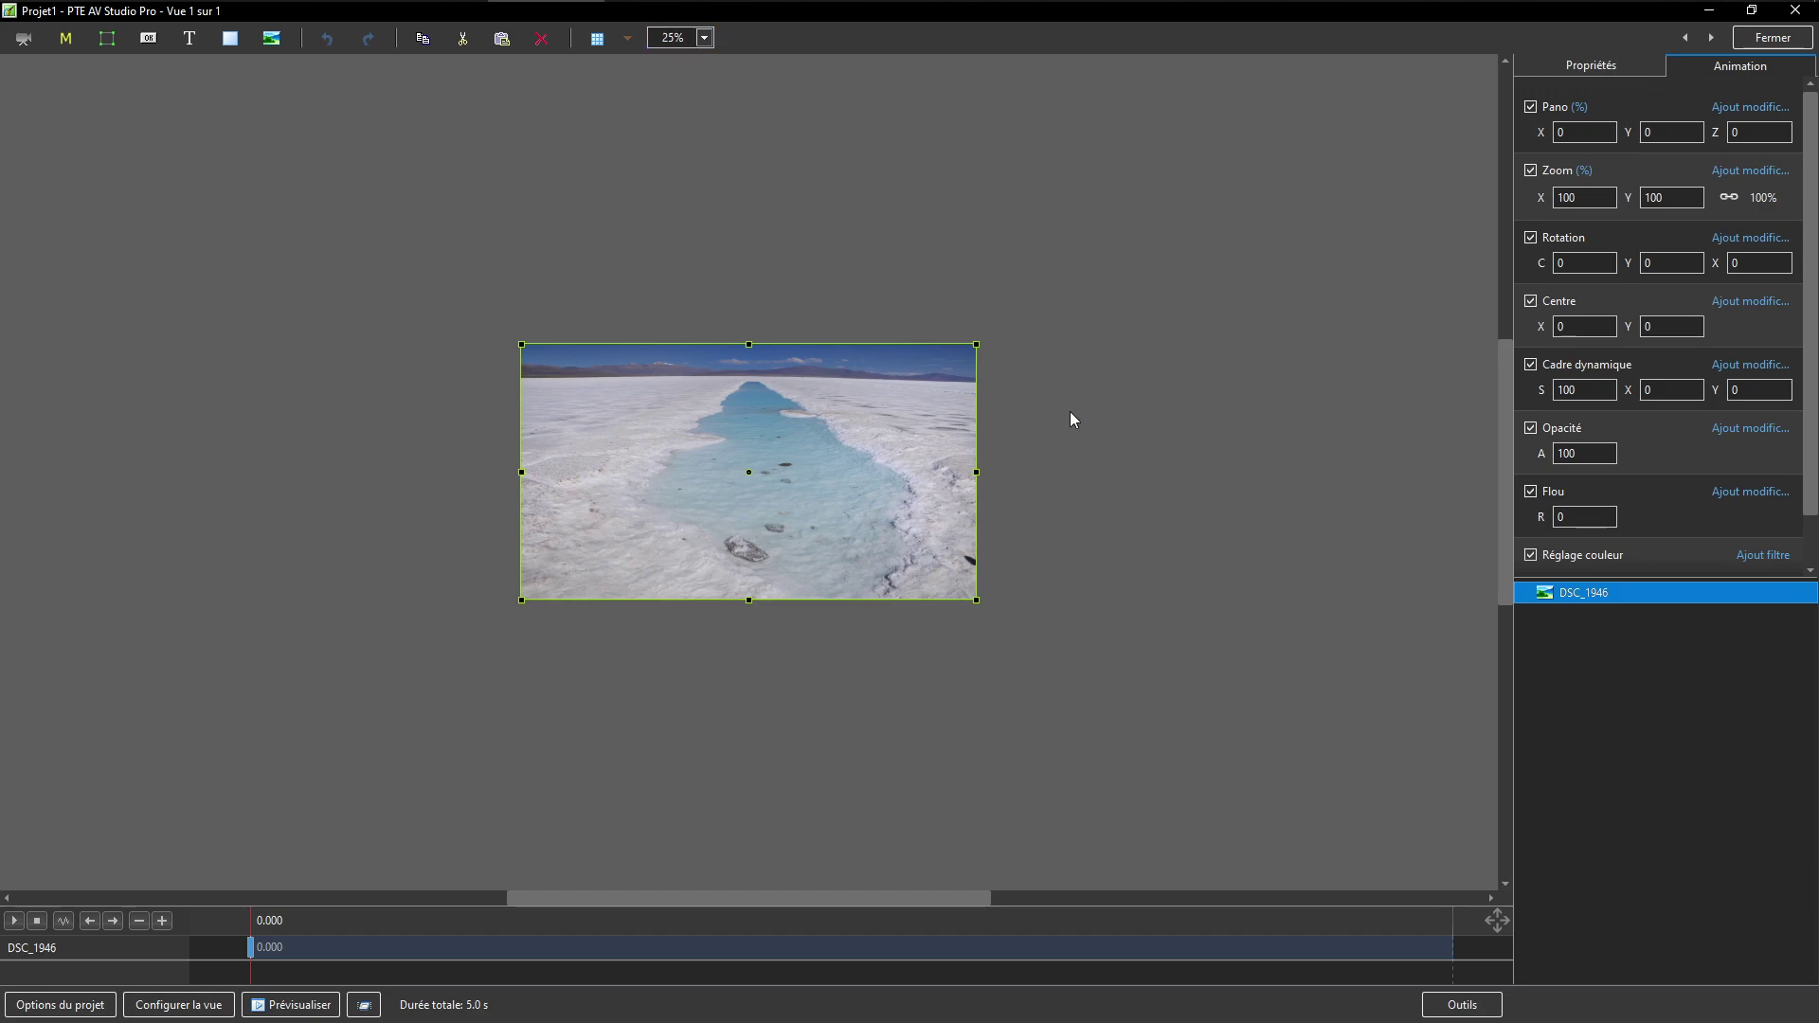
{"action": "left_click", "coordinate": [1597, 692]}
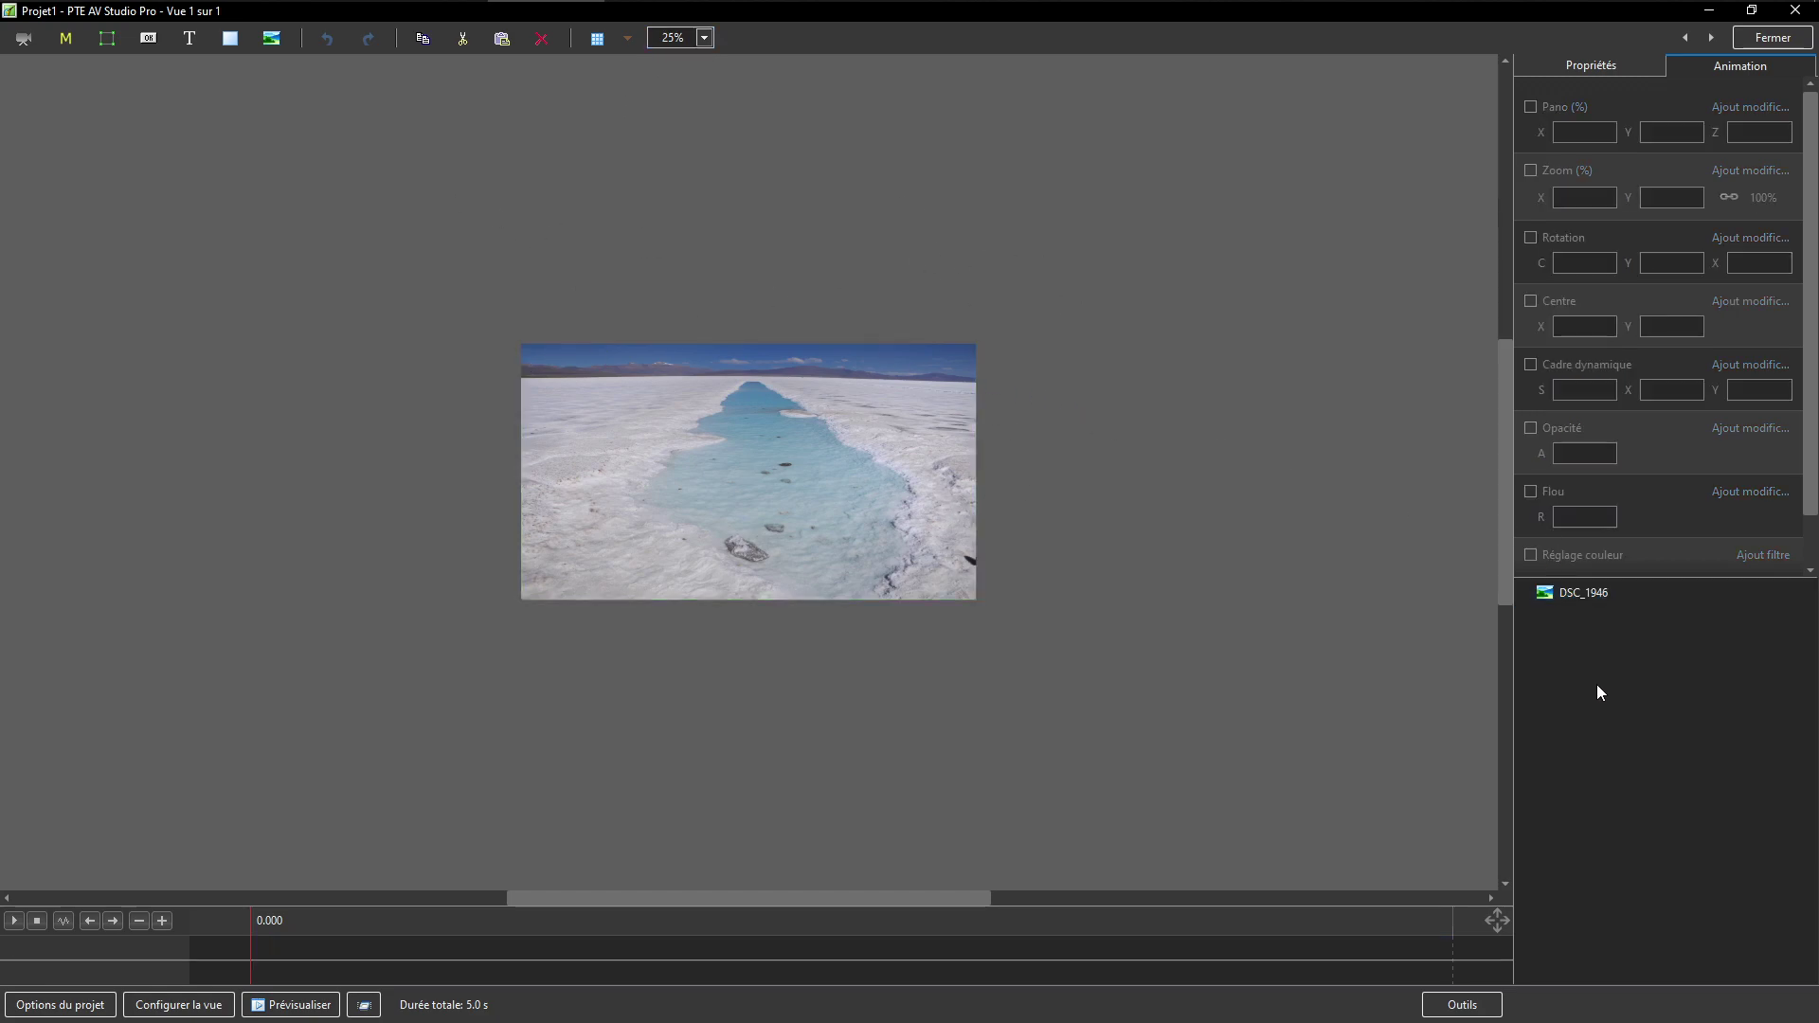
{"action": "left_click", "coordinate": [273, 38]}
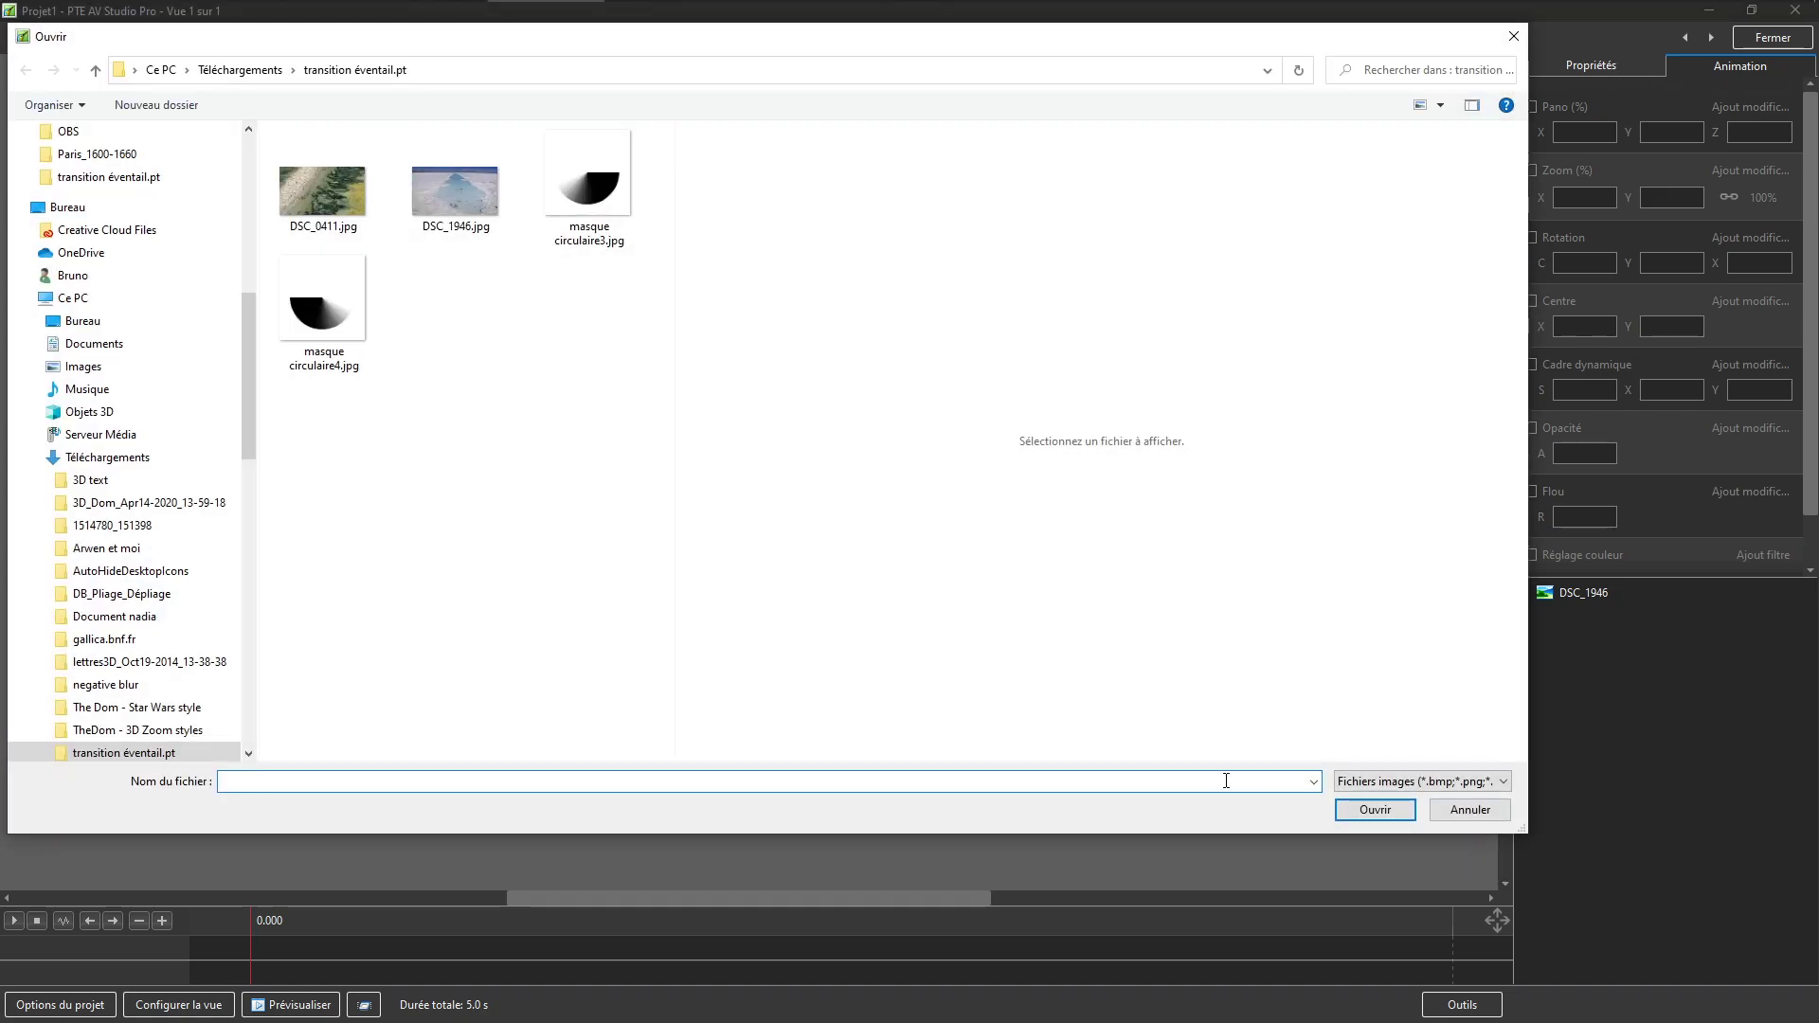
{"action": "left_click", "coordinate": [338, 230]}
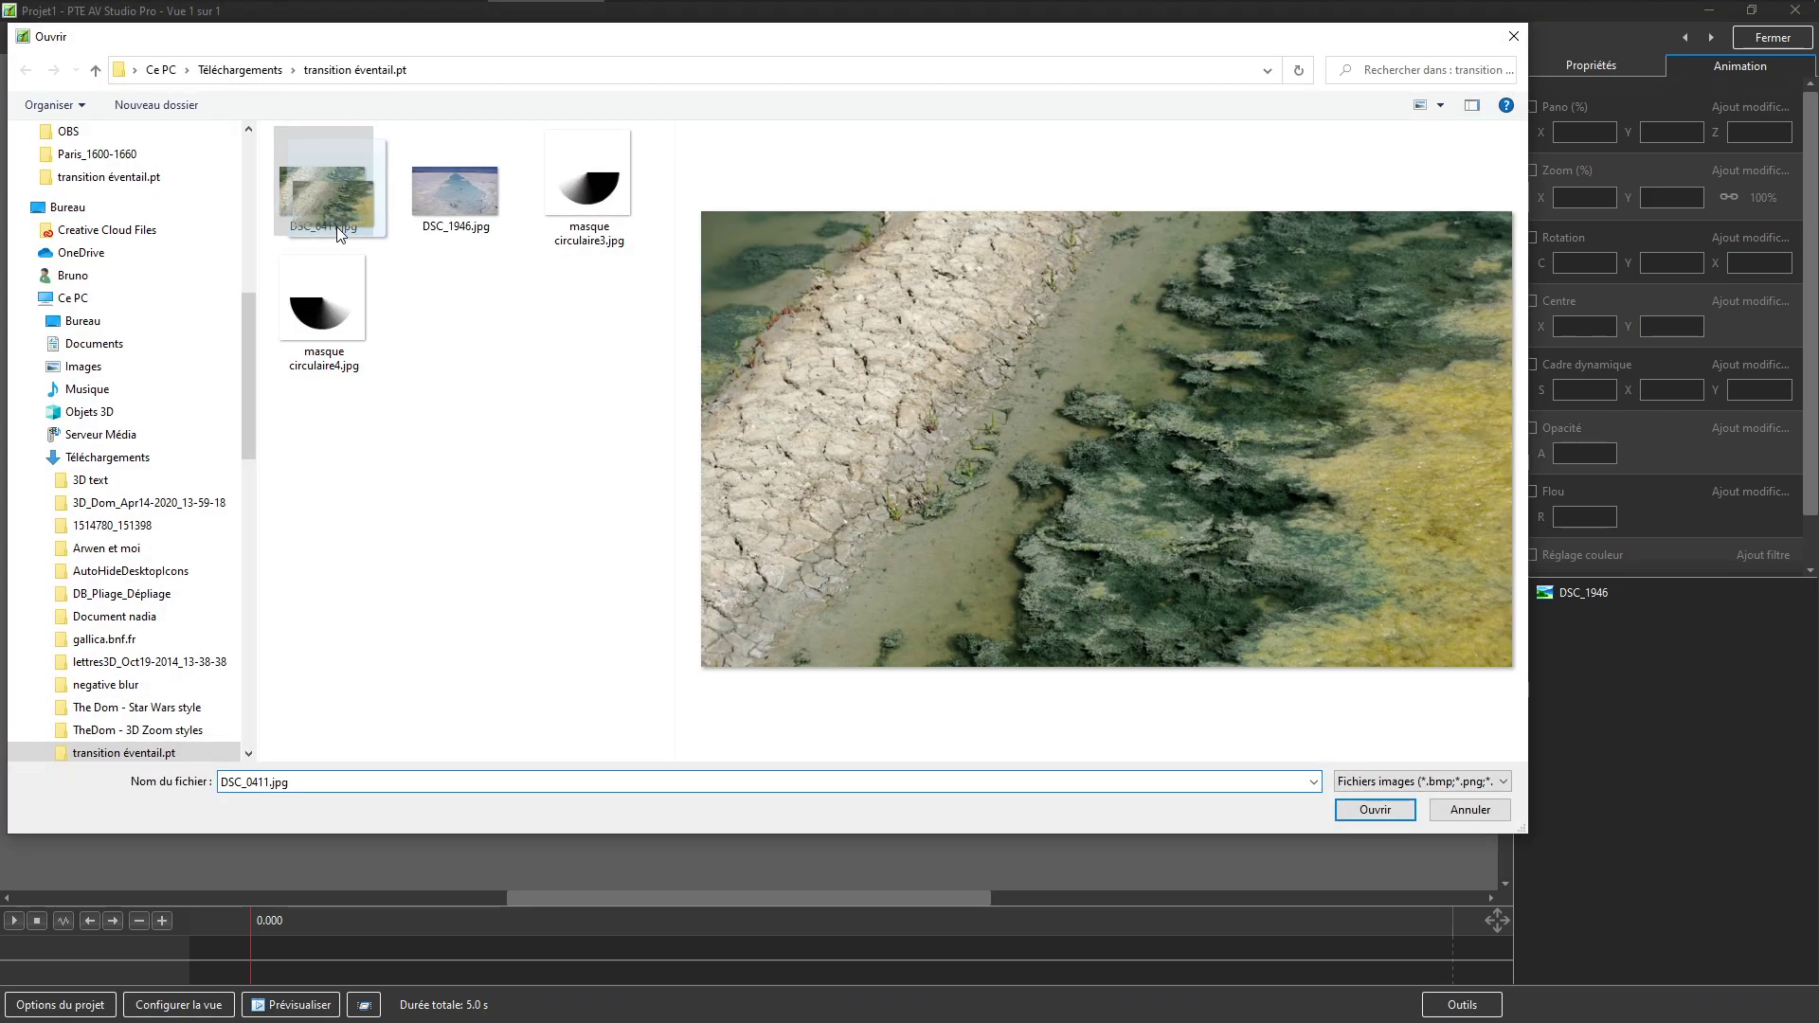
{"action": "double_click", "coordinate": [334, 220]}
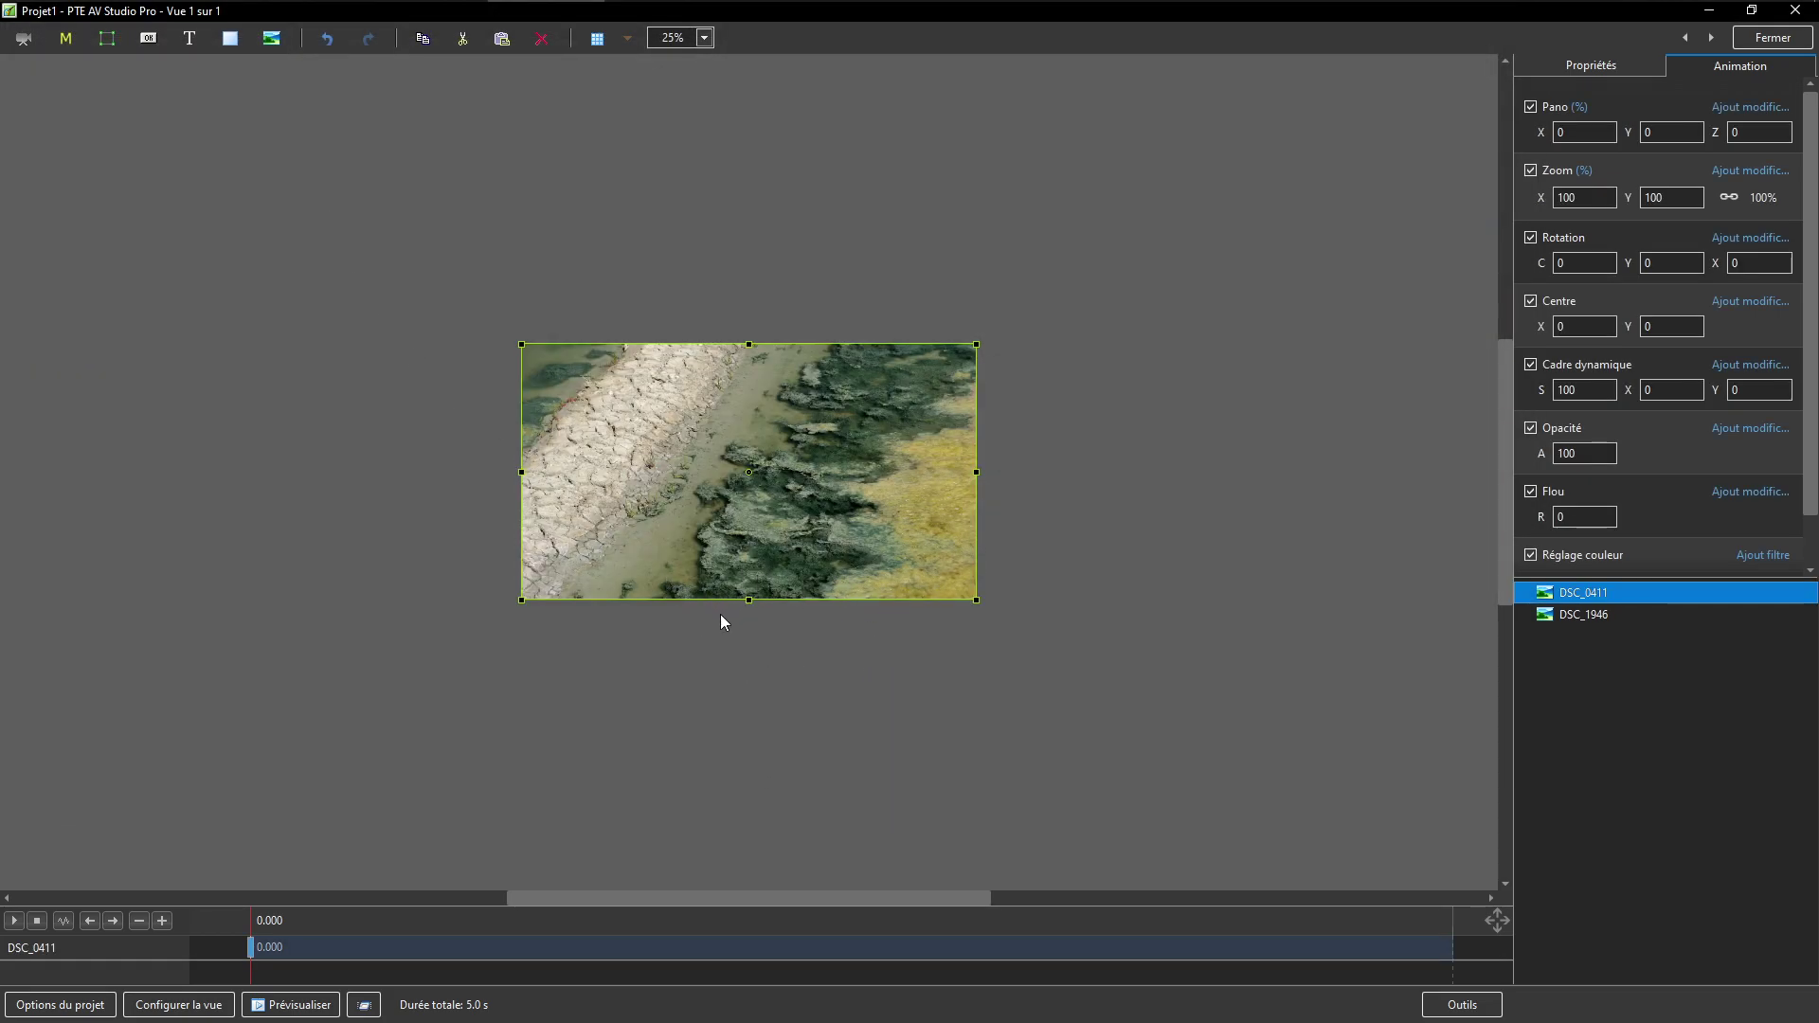
Add a mask from the predefined Rectangle template above both images, outside any existing object.
{"action": "left_click", "coordinate": [1598, 616]}
{"action": "left_click", "coordinate": [1590, 597]}
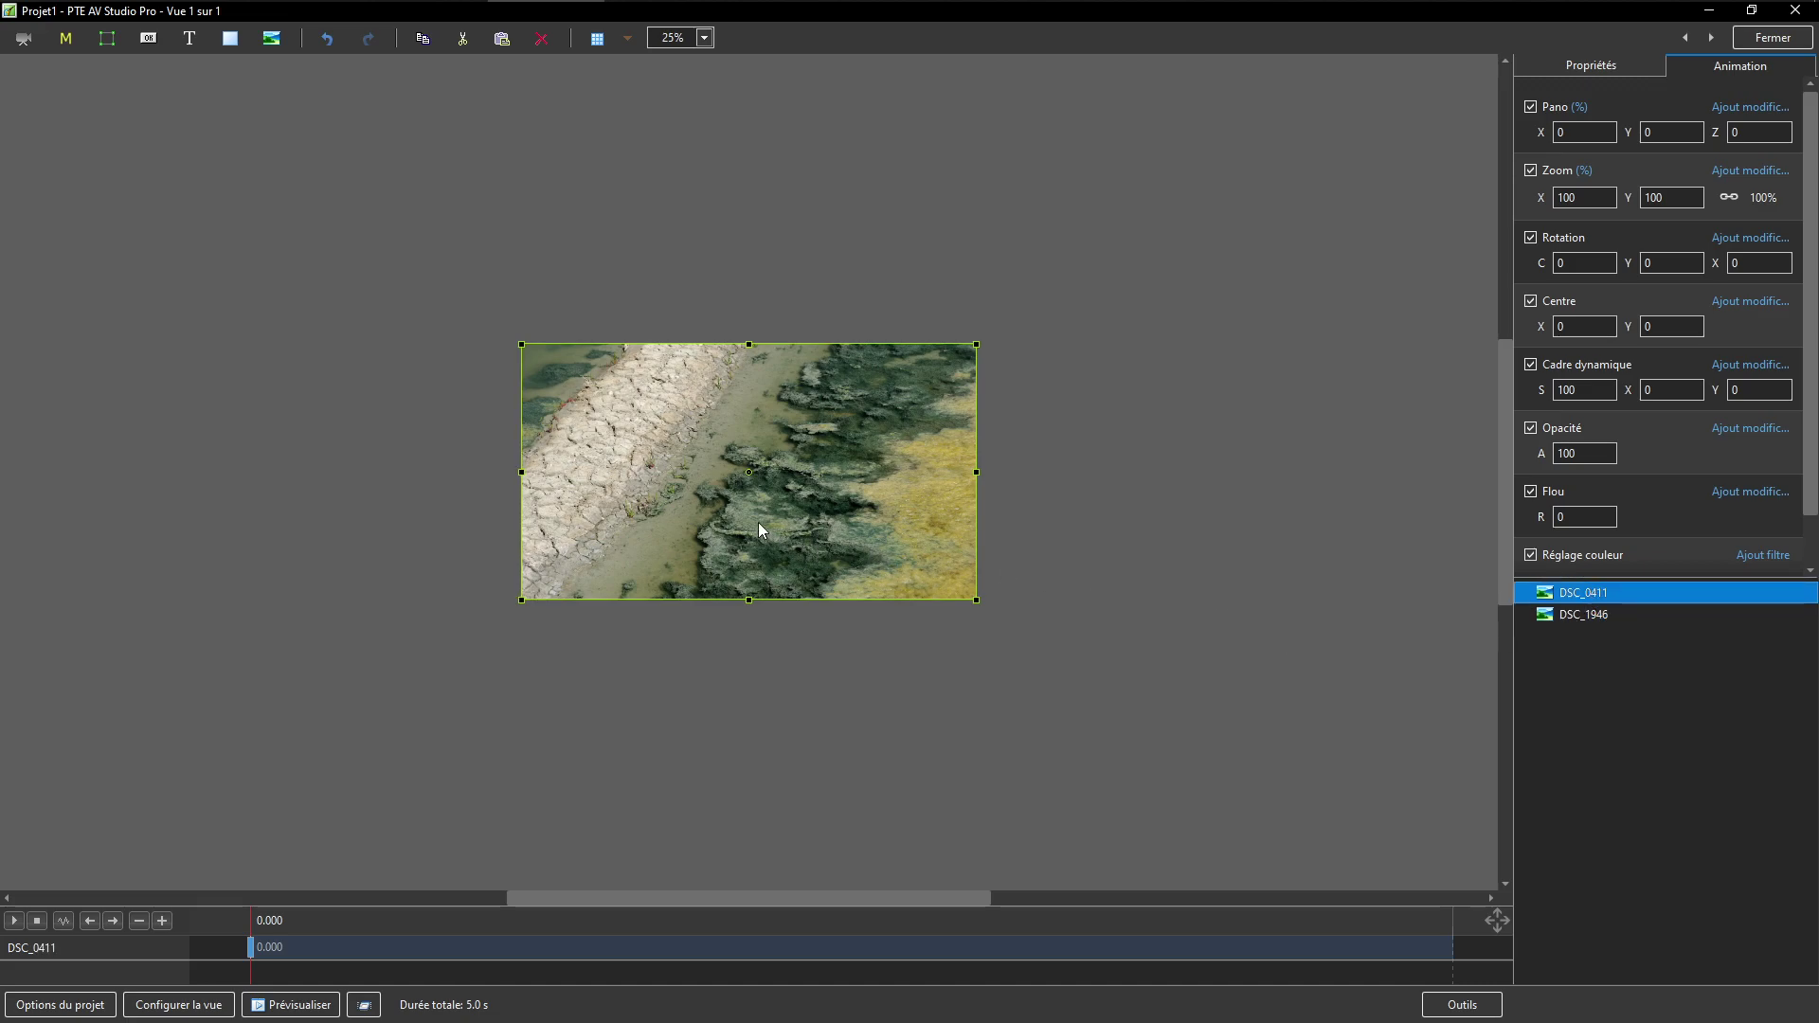
{"action": "left_click", "coordinate": [1601, 753]}
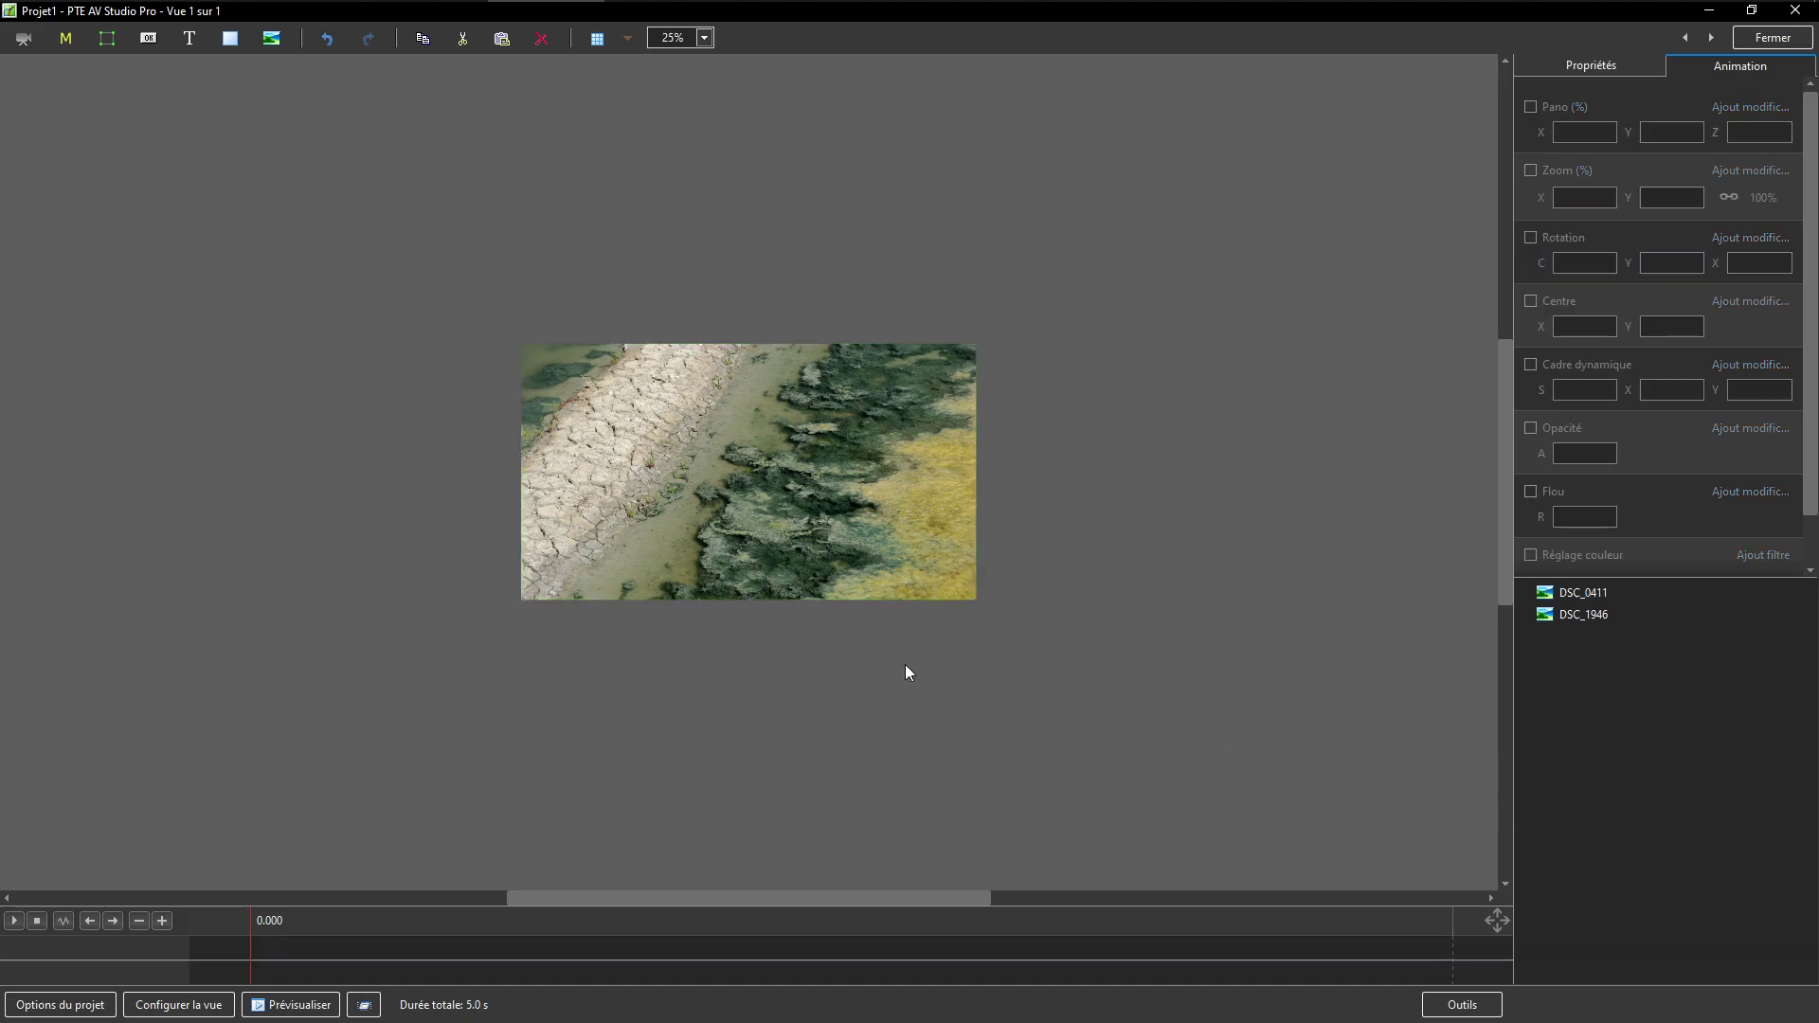
{"action": "left_click", "coordinate": [66, 42]}
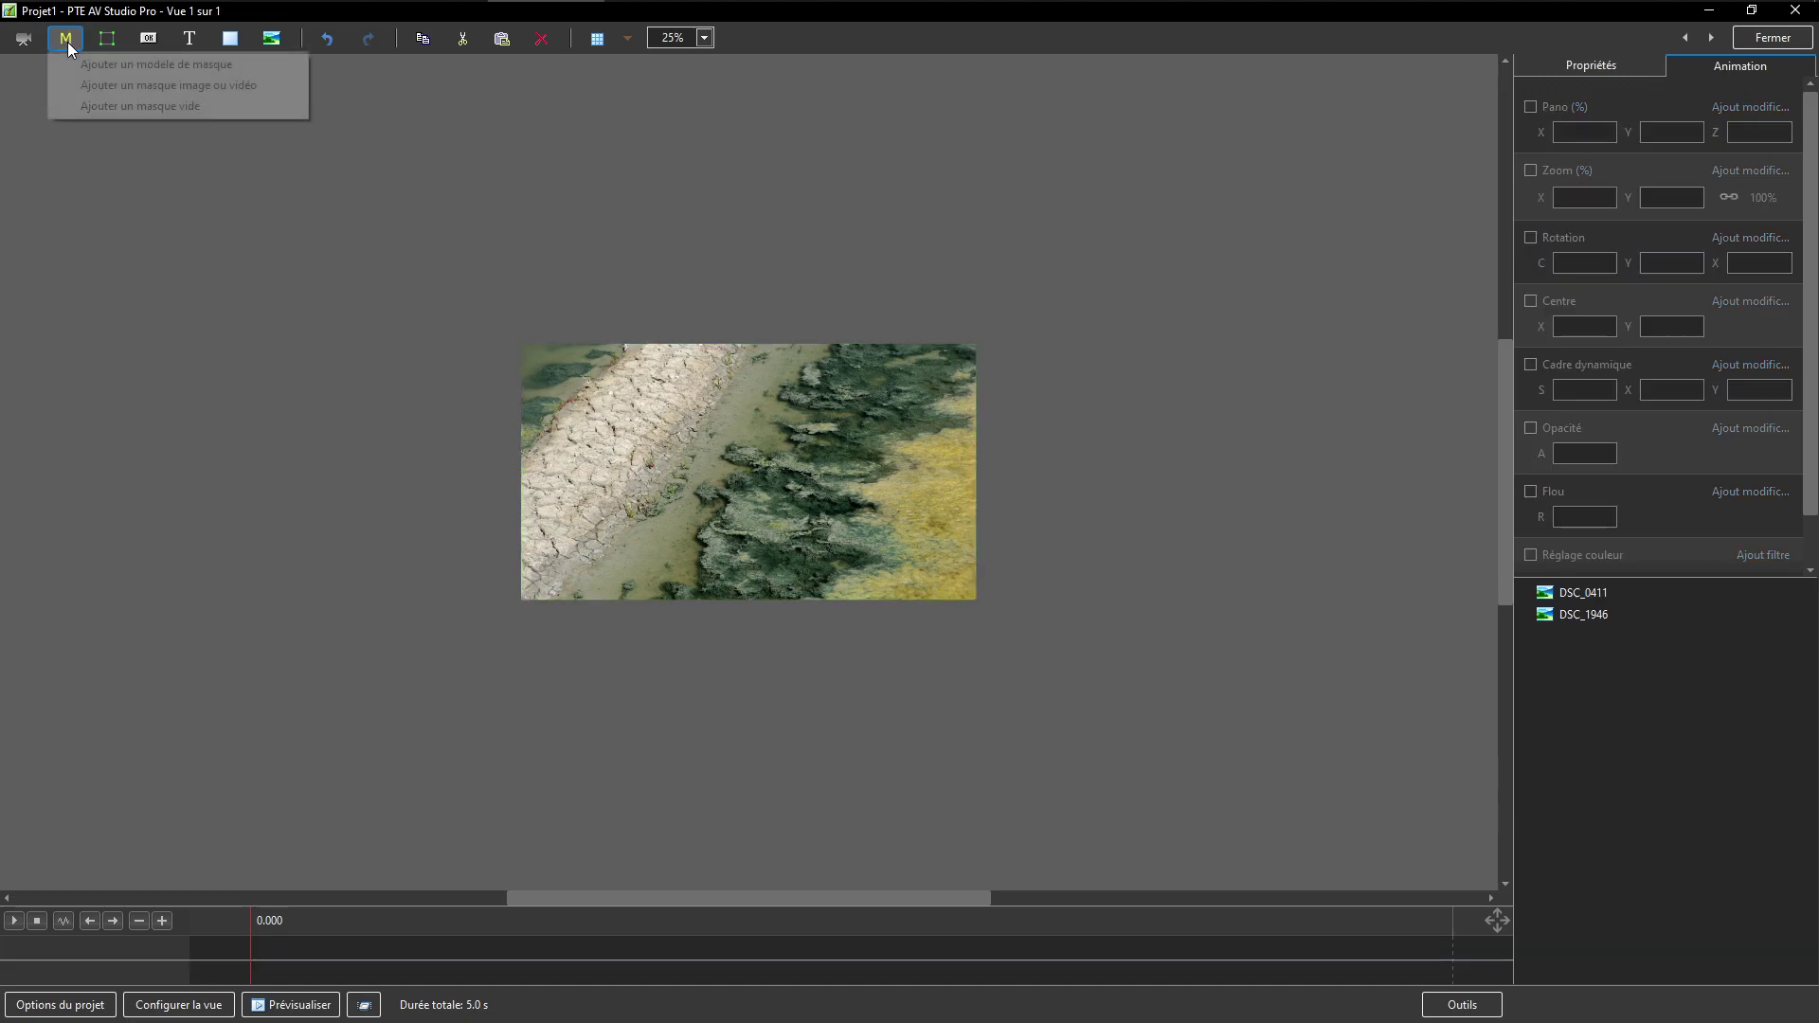
{"action": "left_click", "coordinate": [141, 66]}
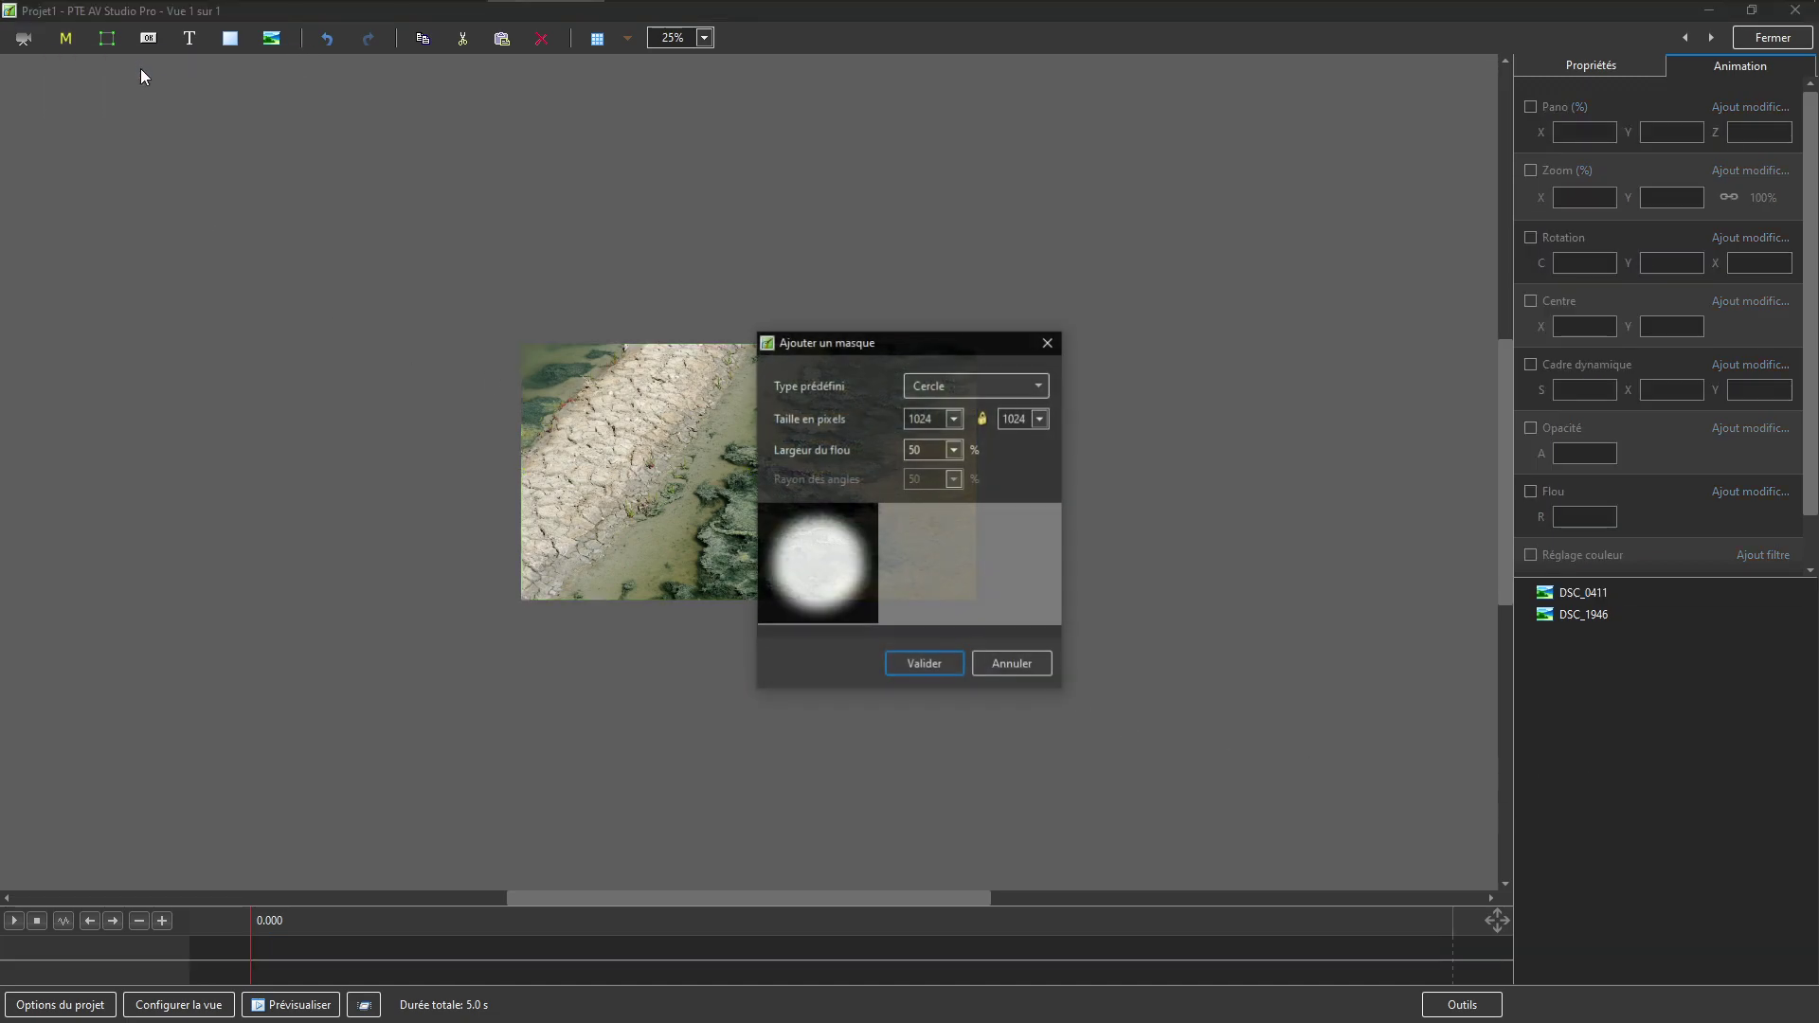
{"action": "left_click", "coordinate": [1038, 388]}
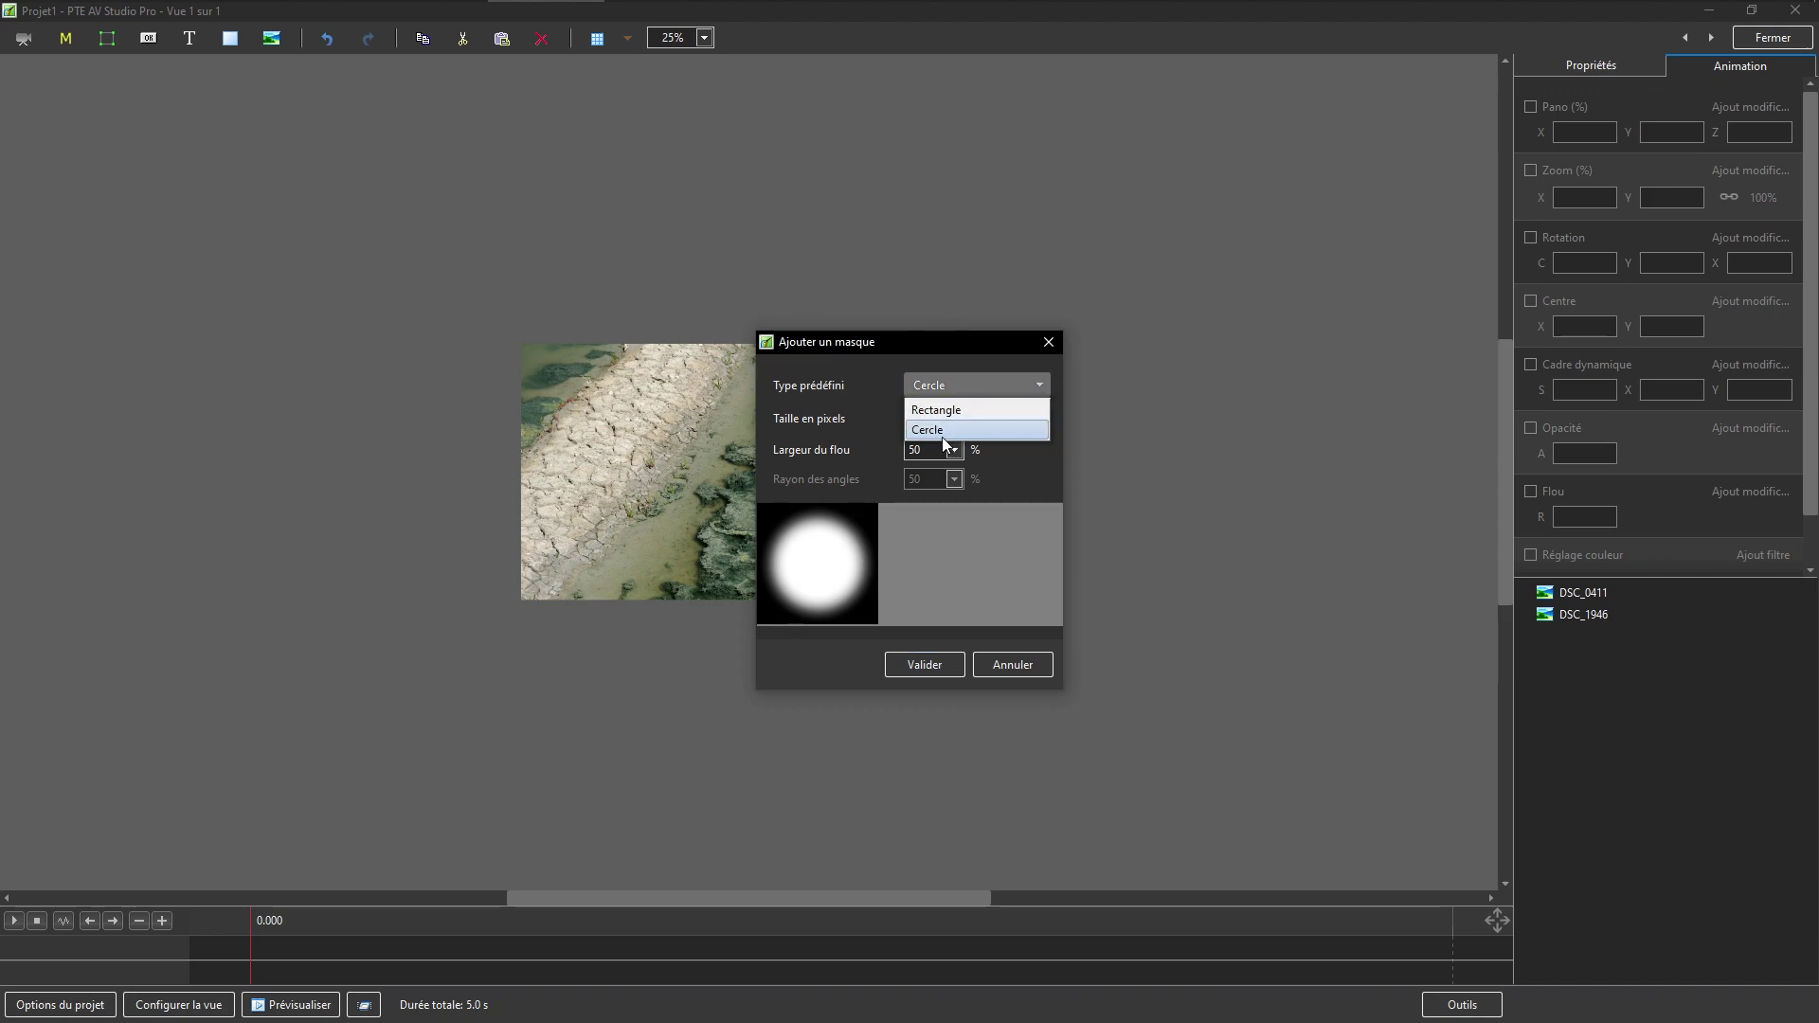
{"action": "left_click", "coordinate": [937, 410]}
{"action": "left_click", "coordinate": [924, 666]}
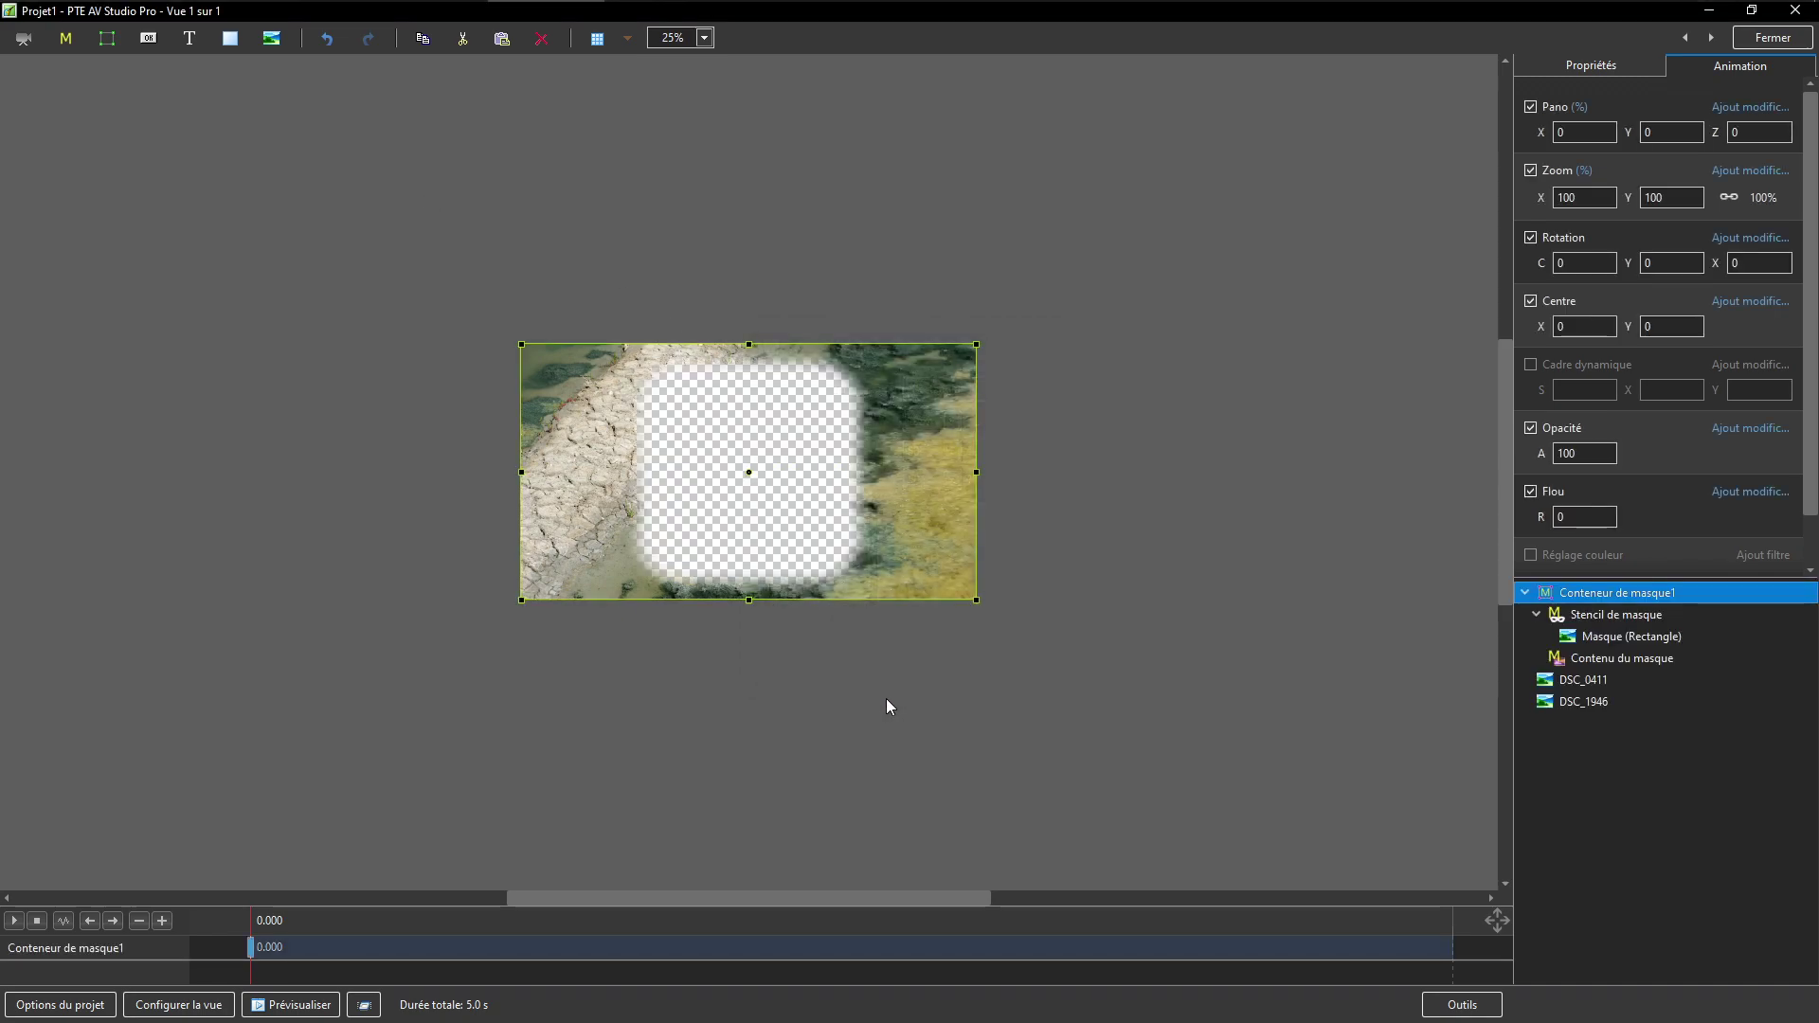
Set the zoom of the Masque (Rectangle) object to 200% on both axes.
{"action": "left_click", "coordinate": [1611, 641]}
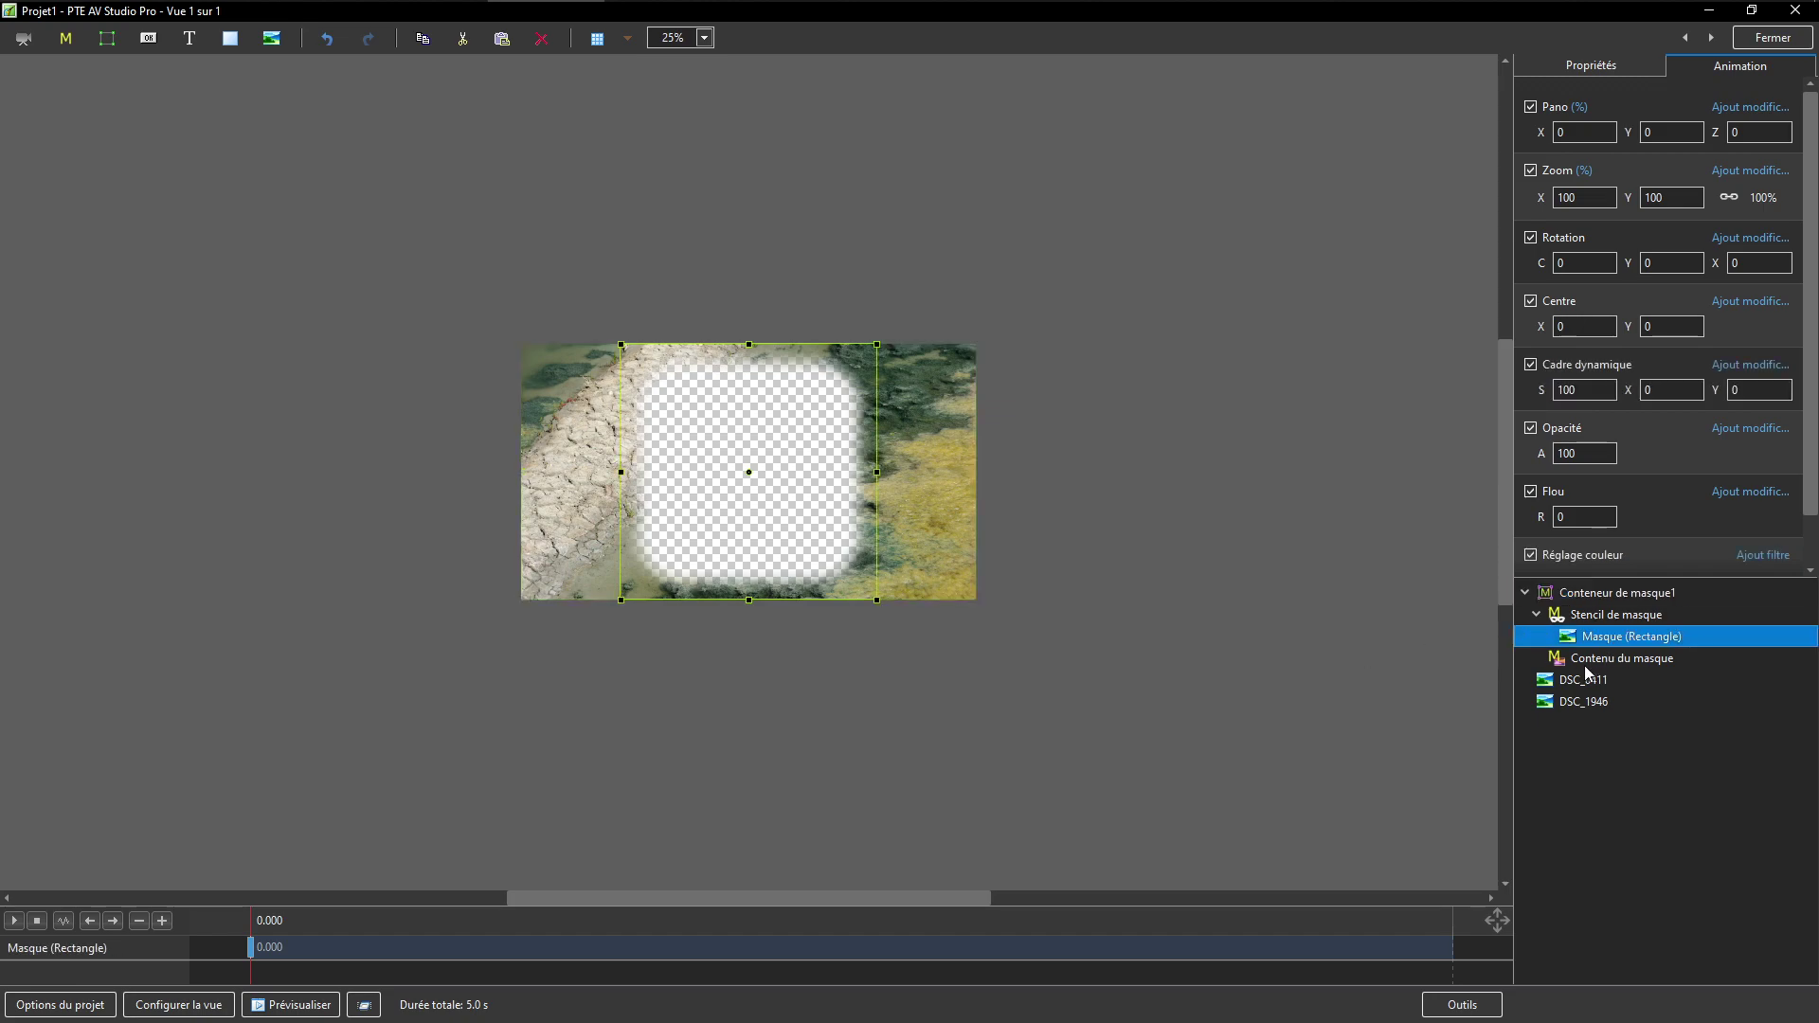
{"action": "double_click", "coordinate": [1584, 196]}
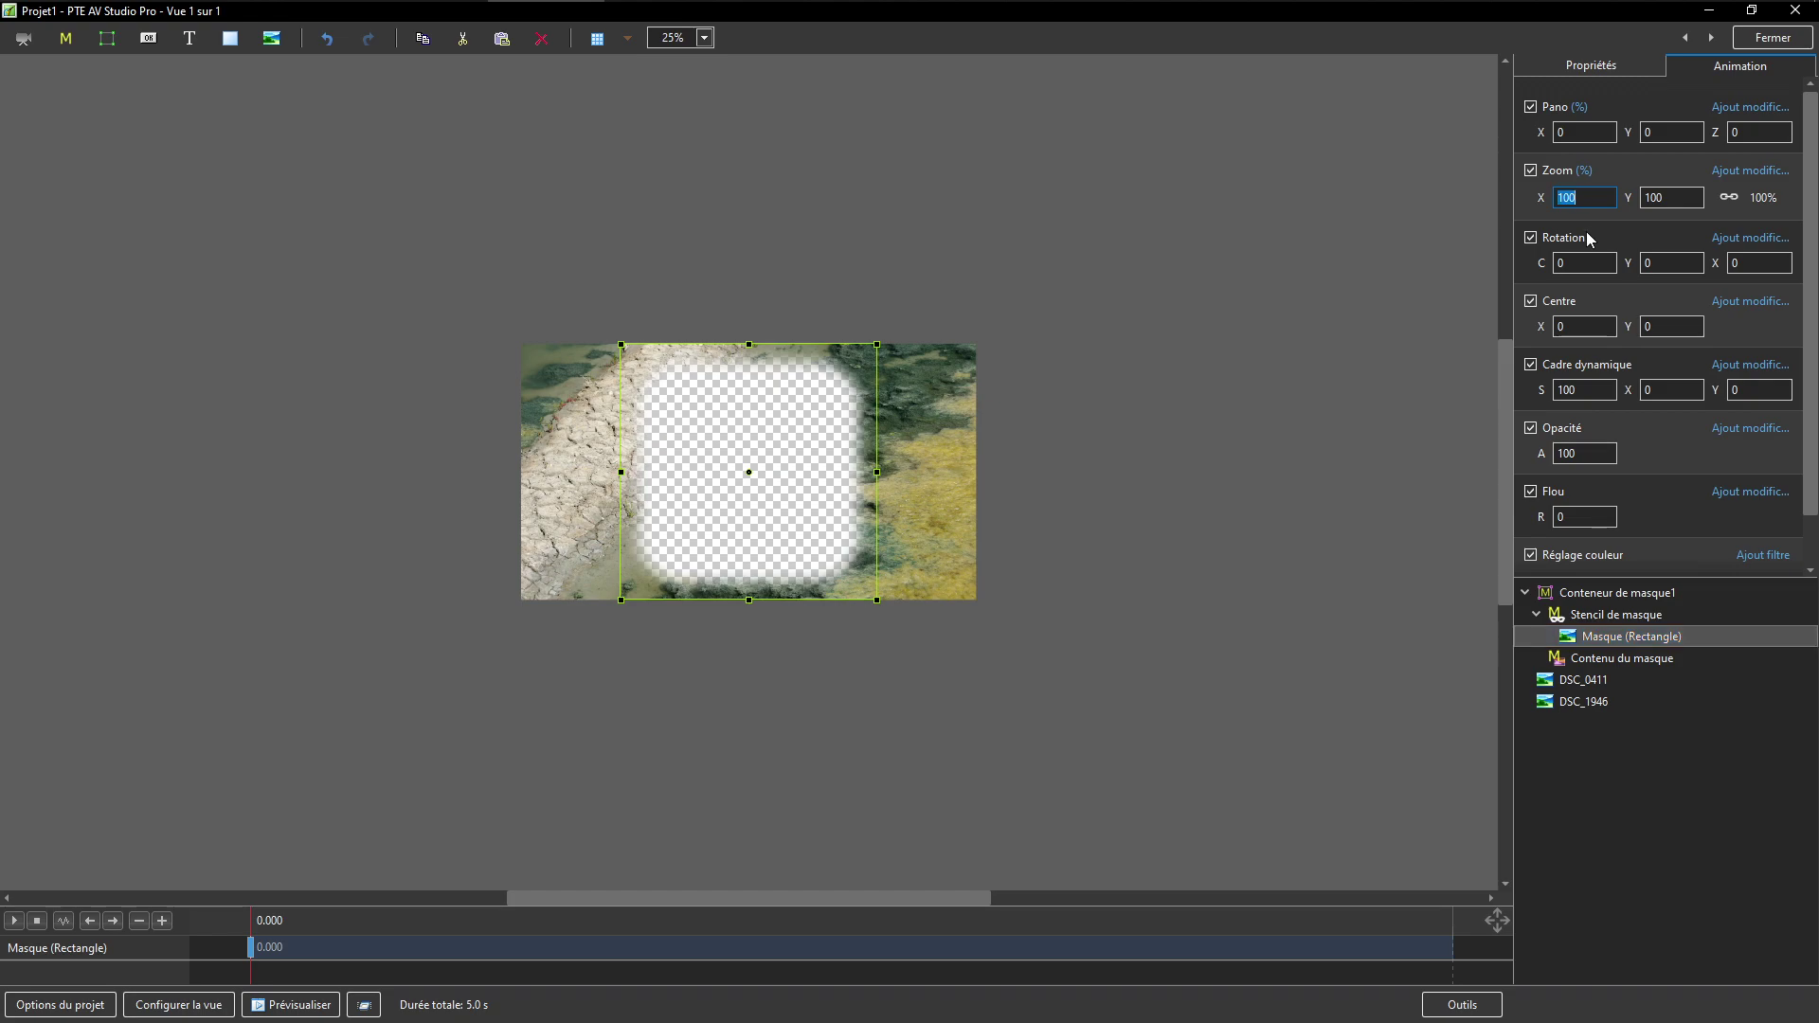
{"action": "type", "text": "200"}
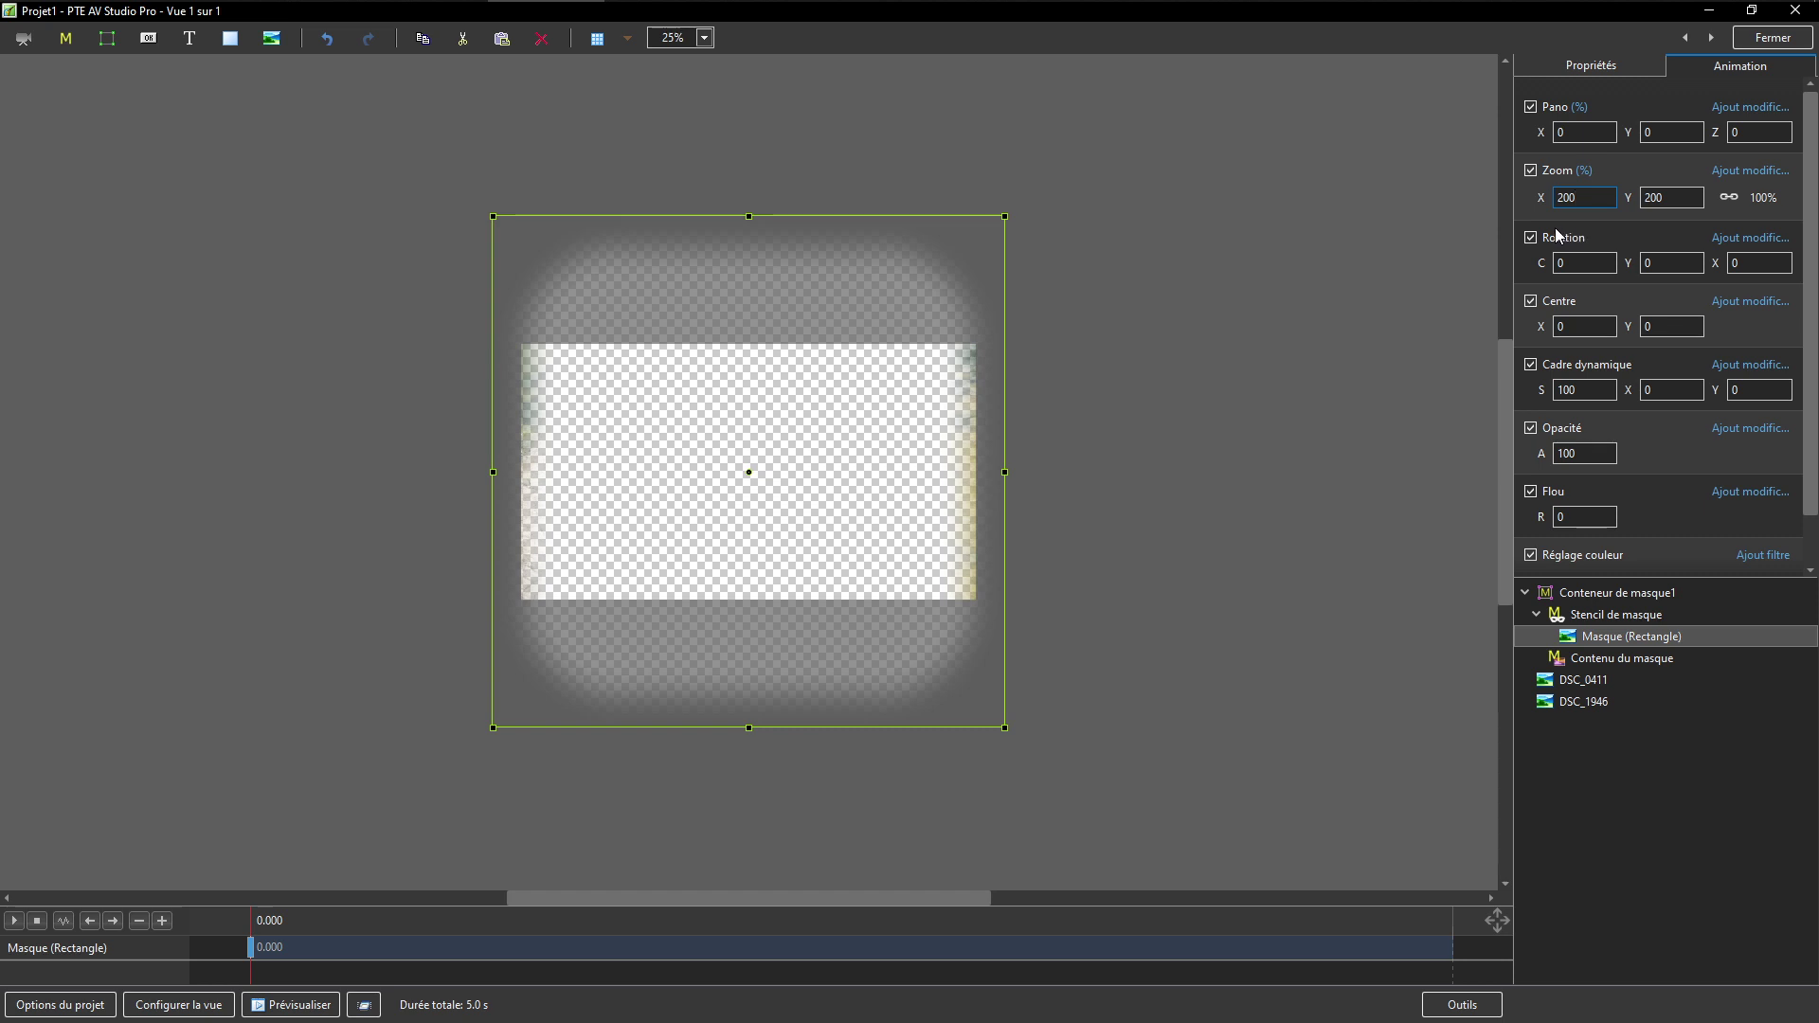
Move the DSC_0411 image into the mask container's Contenu du masque.
{"action": "left_click", "coordinate": [1565, 684]}
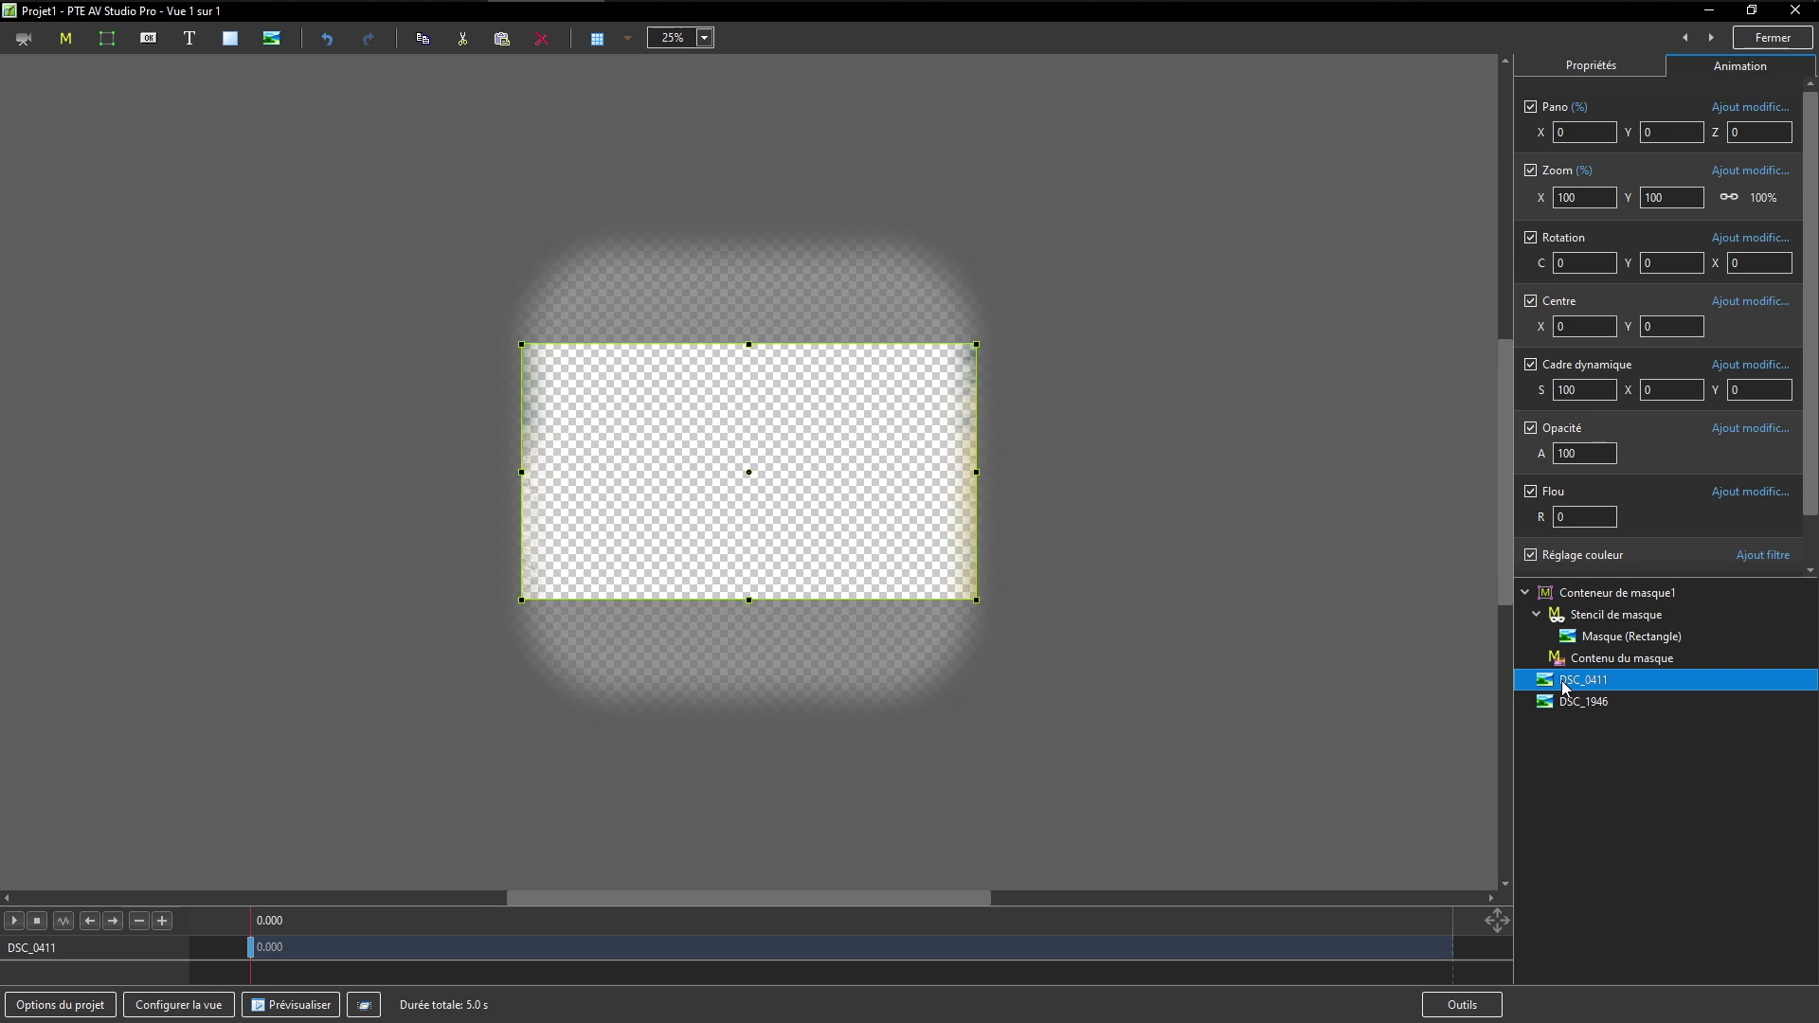
{"action": "key", "text": "Delete"}
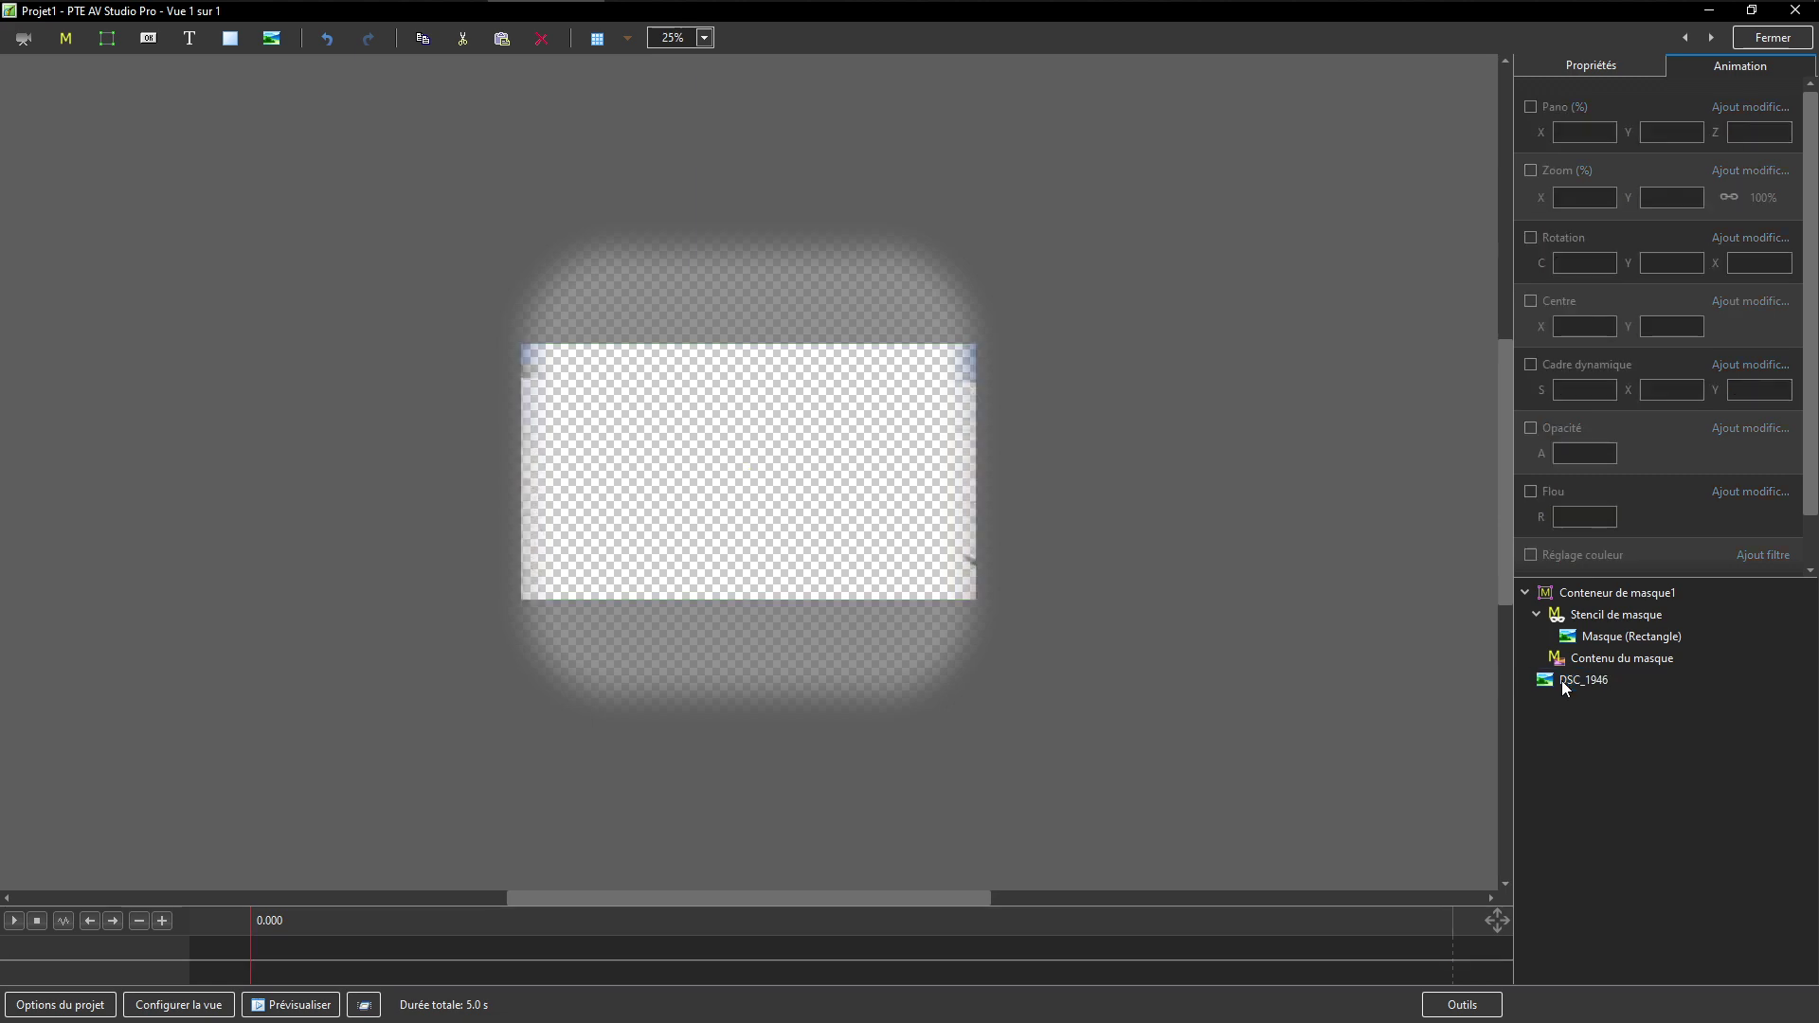
{"action": "left_click", "coordinate": [1613, 661]}
{"action": "key", "text": "ctrl+z"}
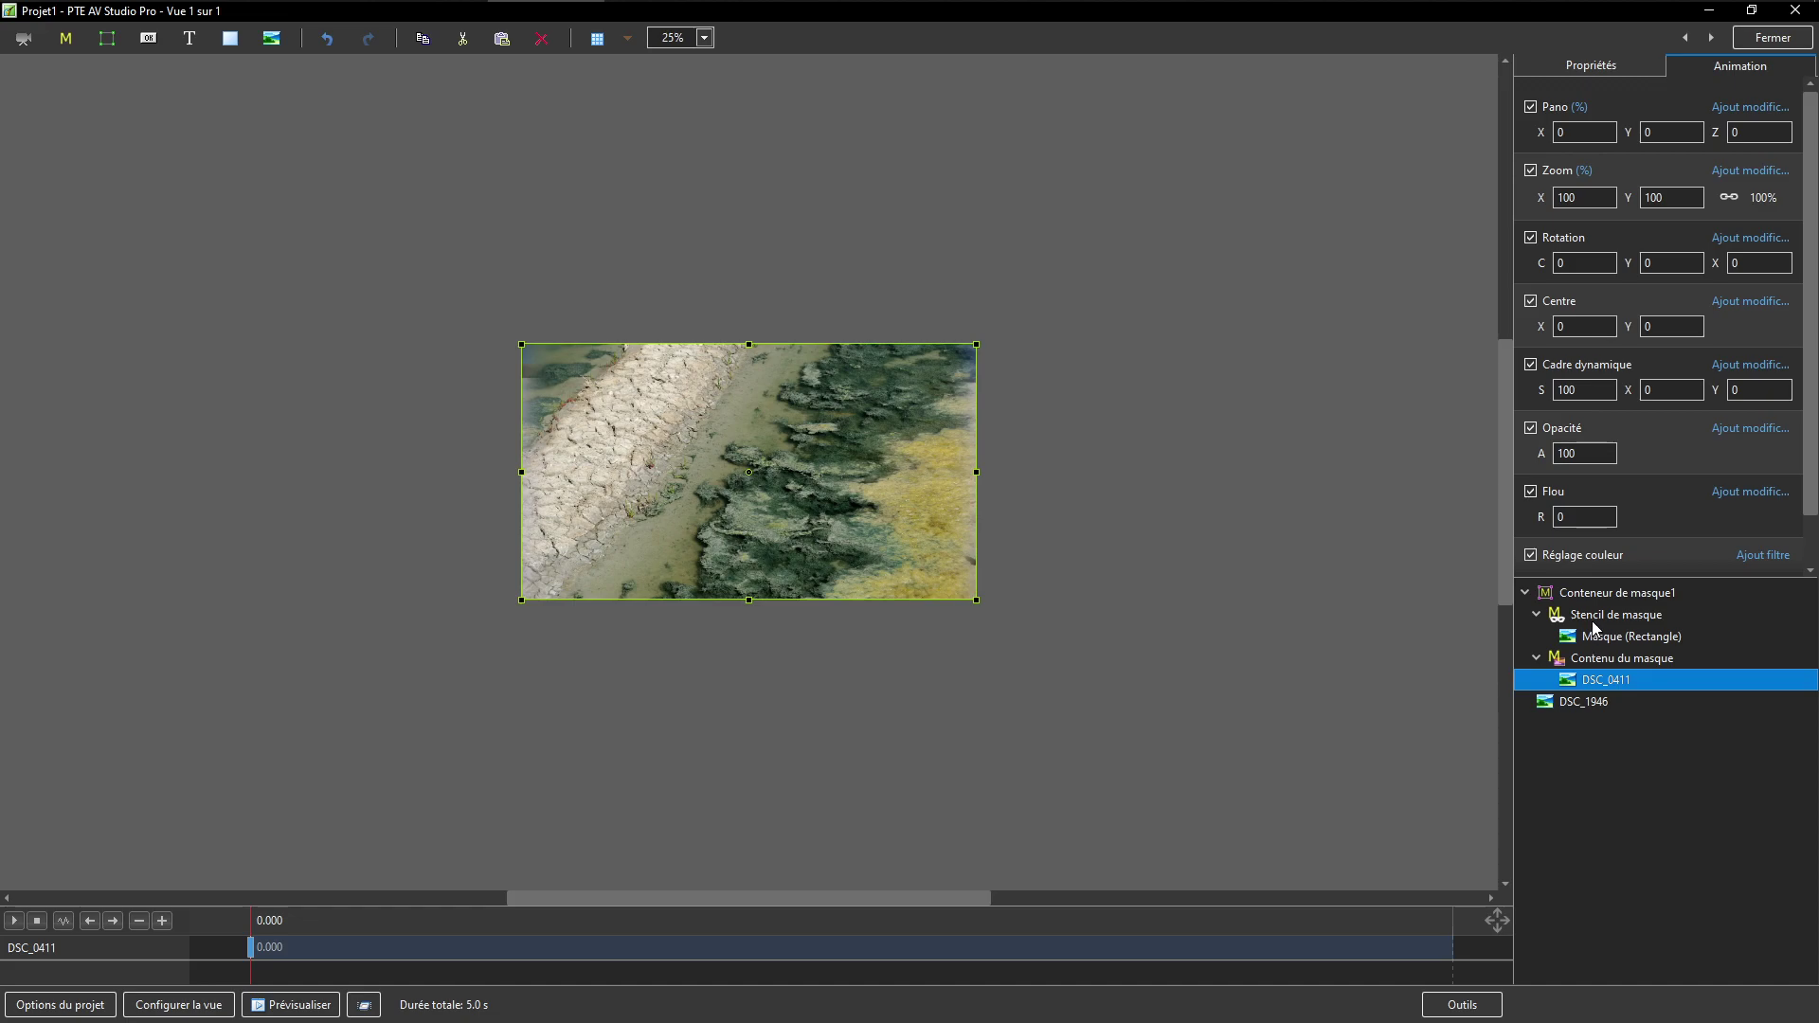
Set the centre of the Masque (Rectangle) object to X -100 and Y -100.
{"action": "left_click", "coordinate": [1610, 639]}
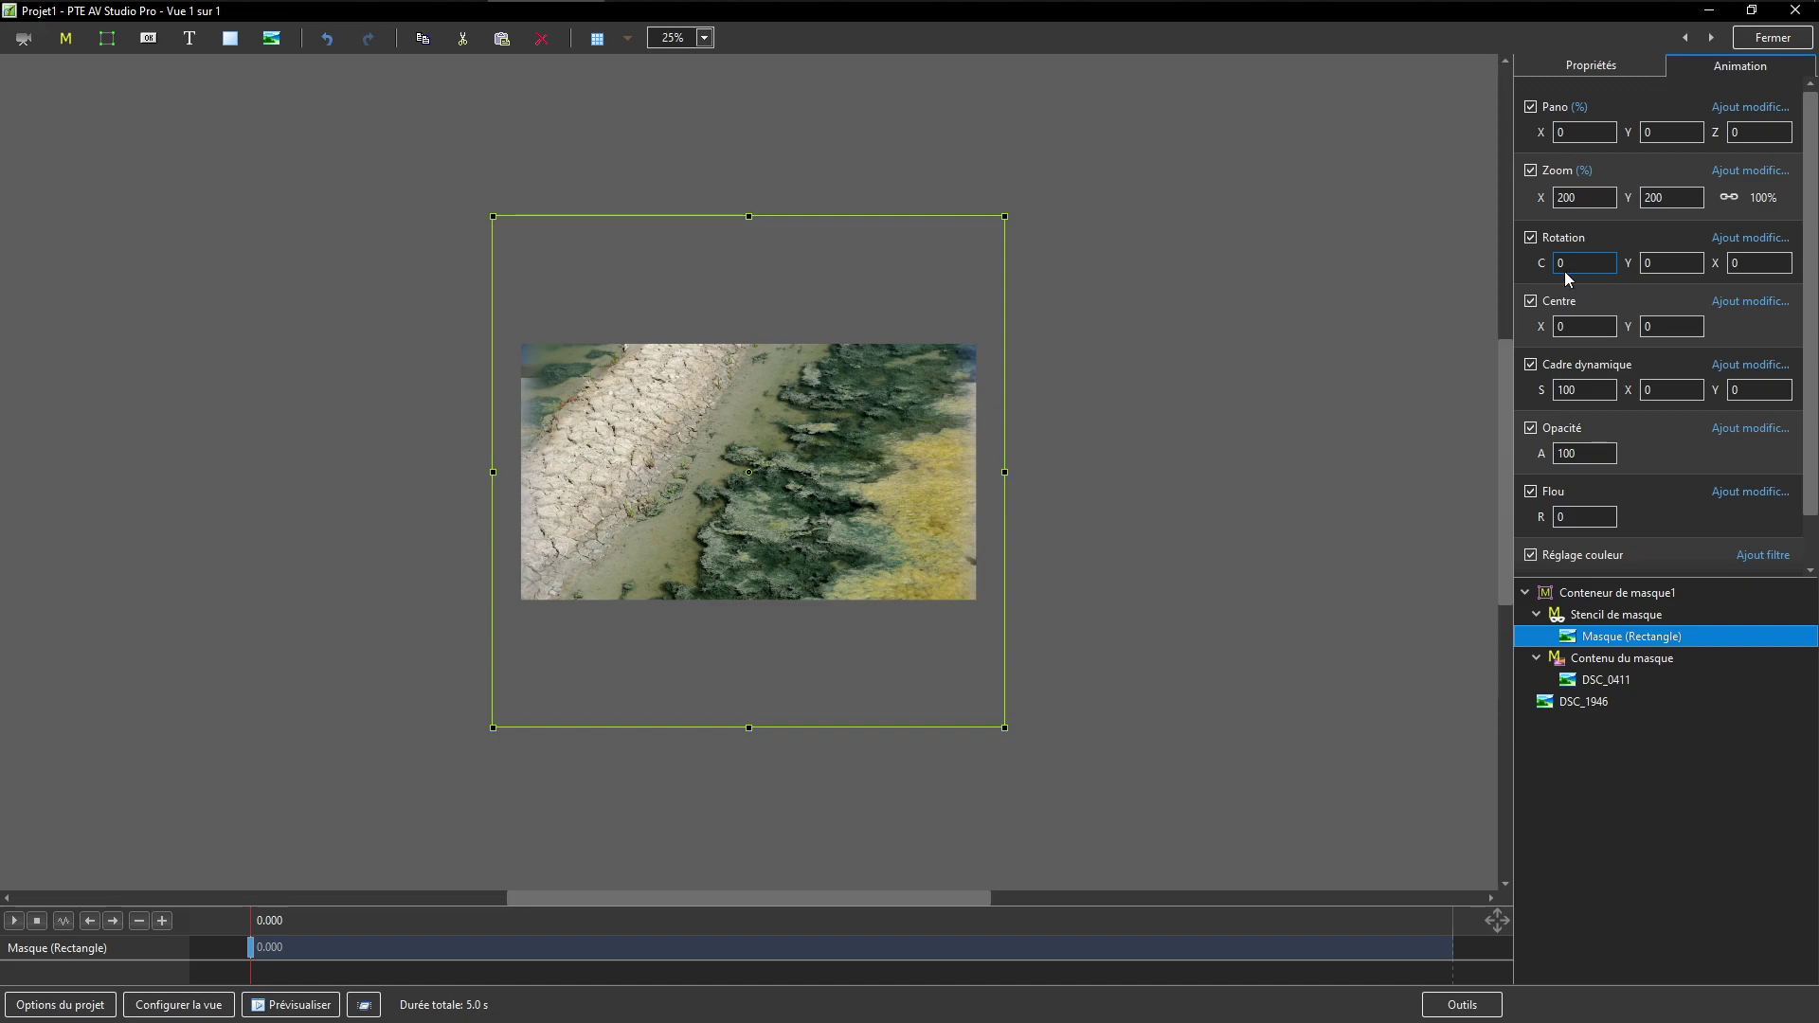
{"action": "right_click", "coordinate": [1558, 327]}
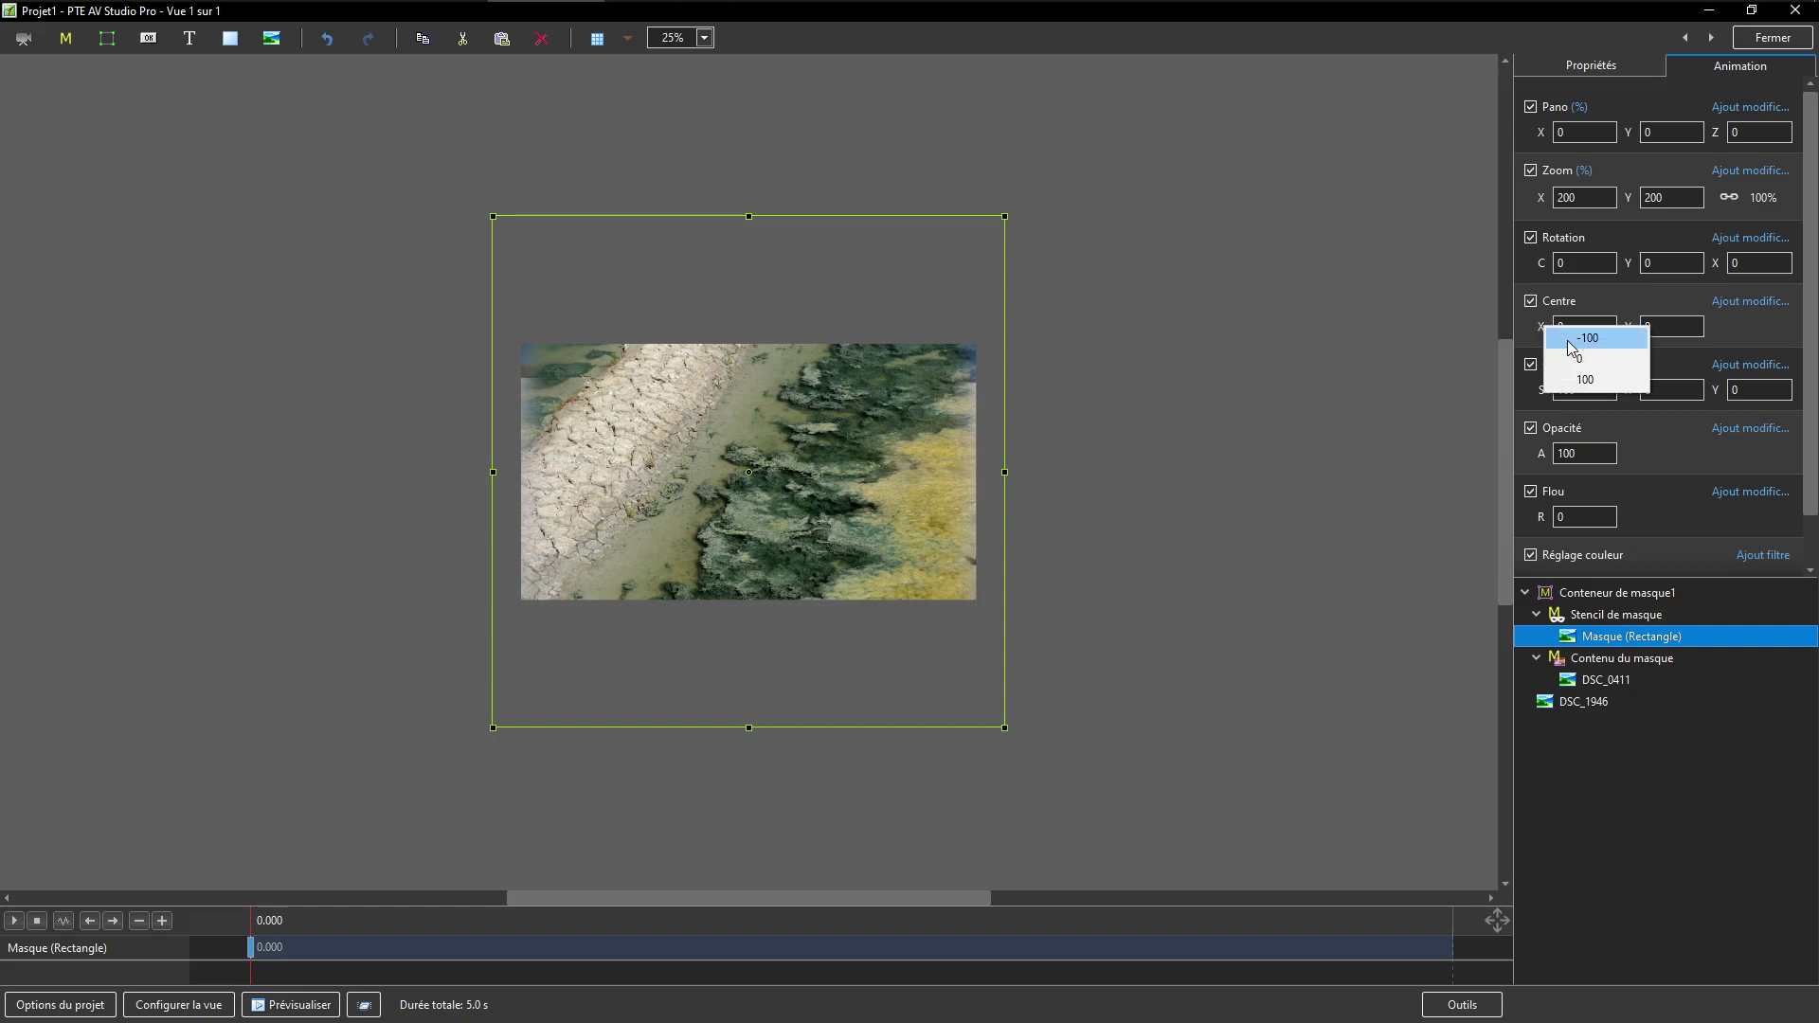
{"action": "left_click", "coordinate": [1567, 339]}
{"action": "right_click", "coordinate": [1642, 326]}
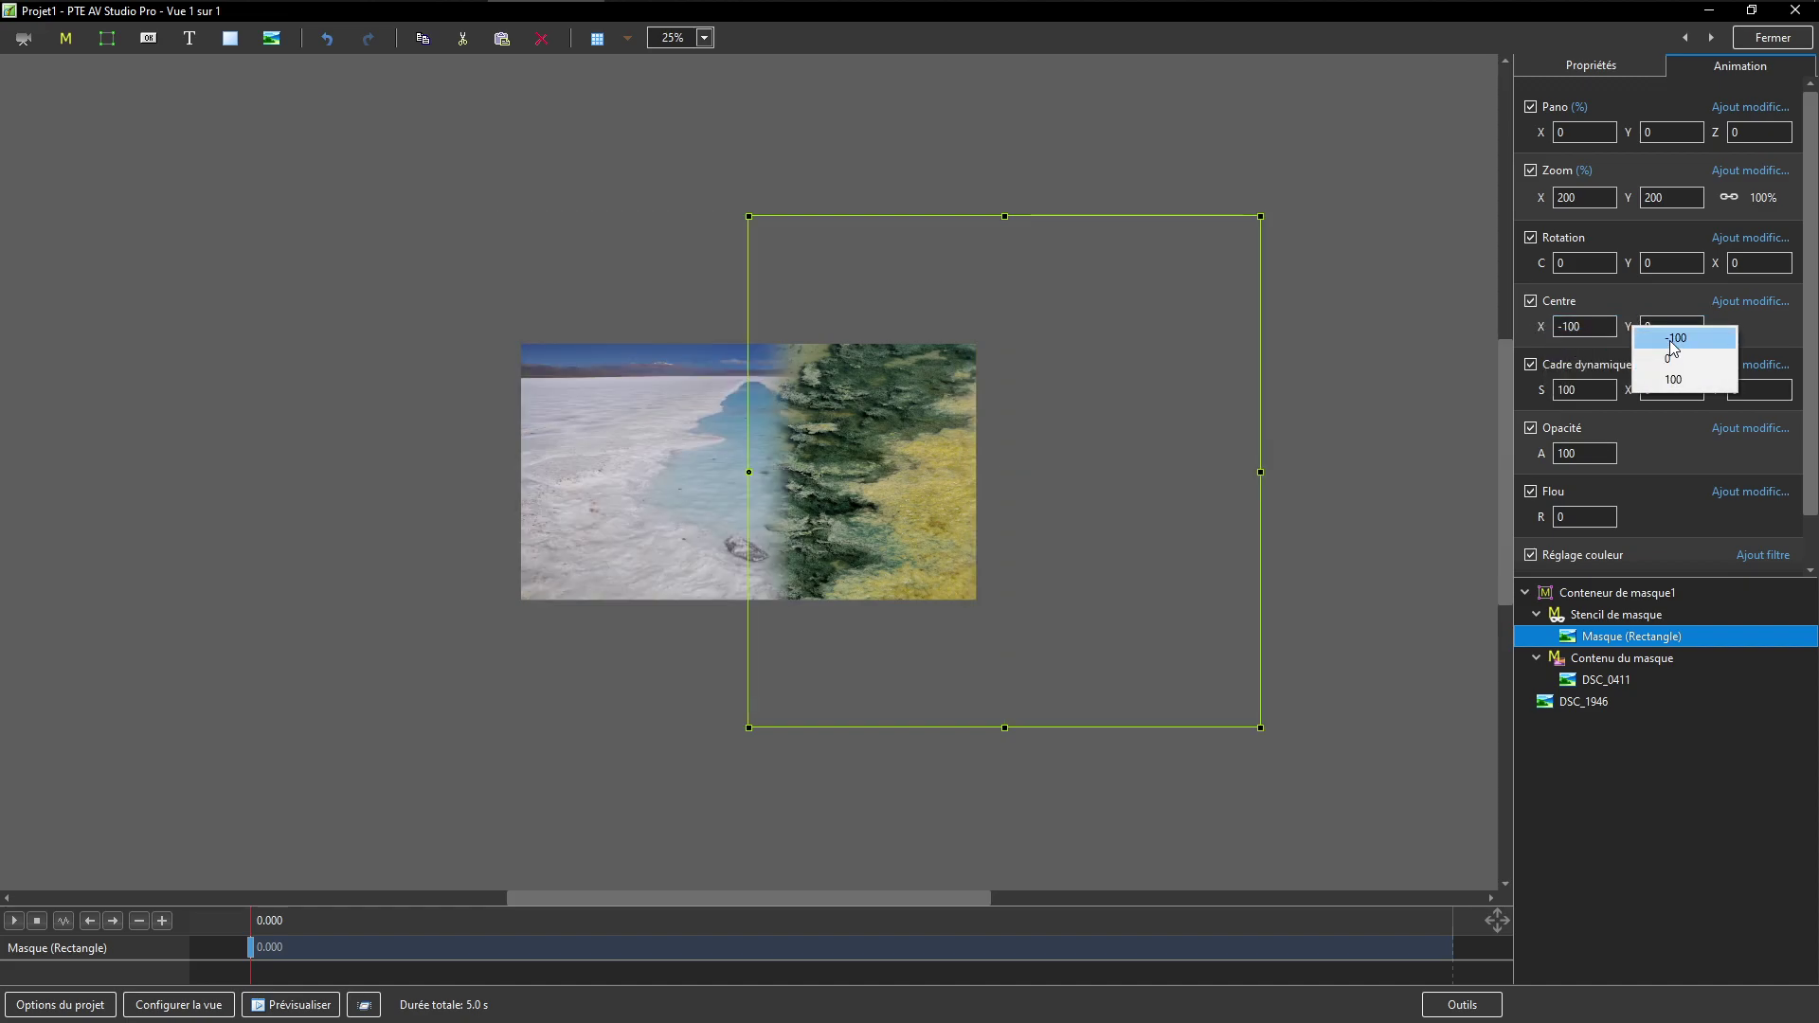
{"action": "left_click", "coordinate": [1672, 340]}
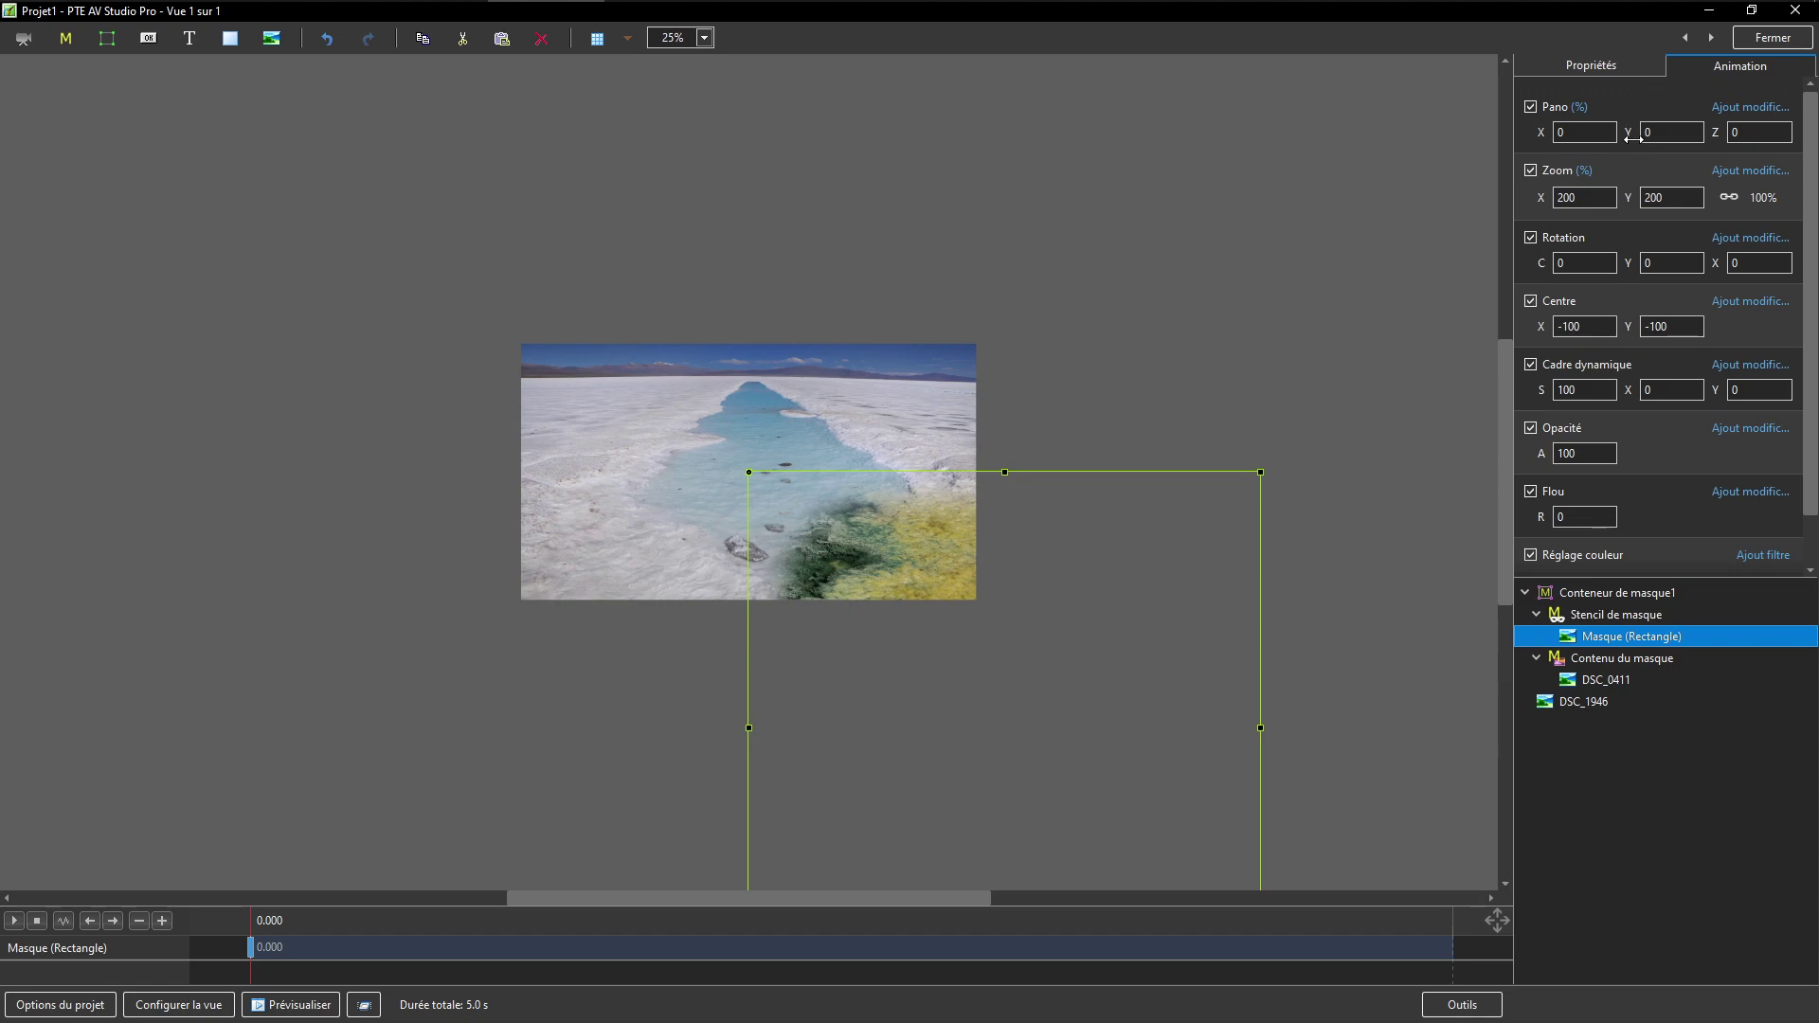
Set the rectangle mask's vertical pan (Pano Y) to -200 and try out its rotation about the new centre.
{"action": "left_click_drag", "start_coordinate": [1627, 133], "coordinate": [1465, 152]}
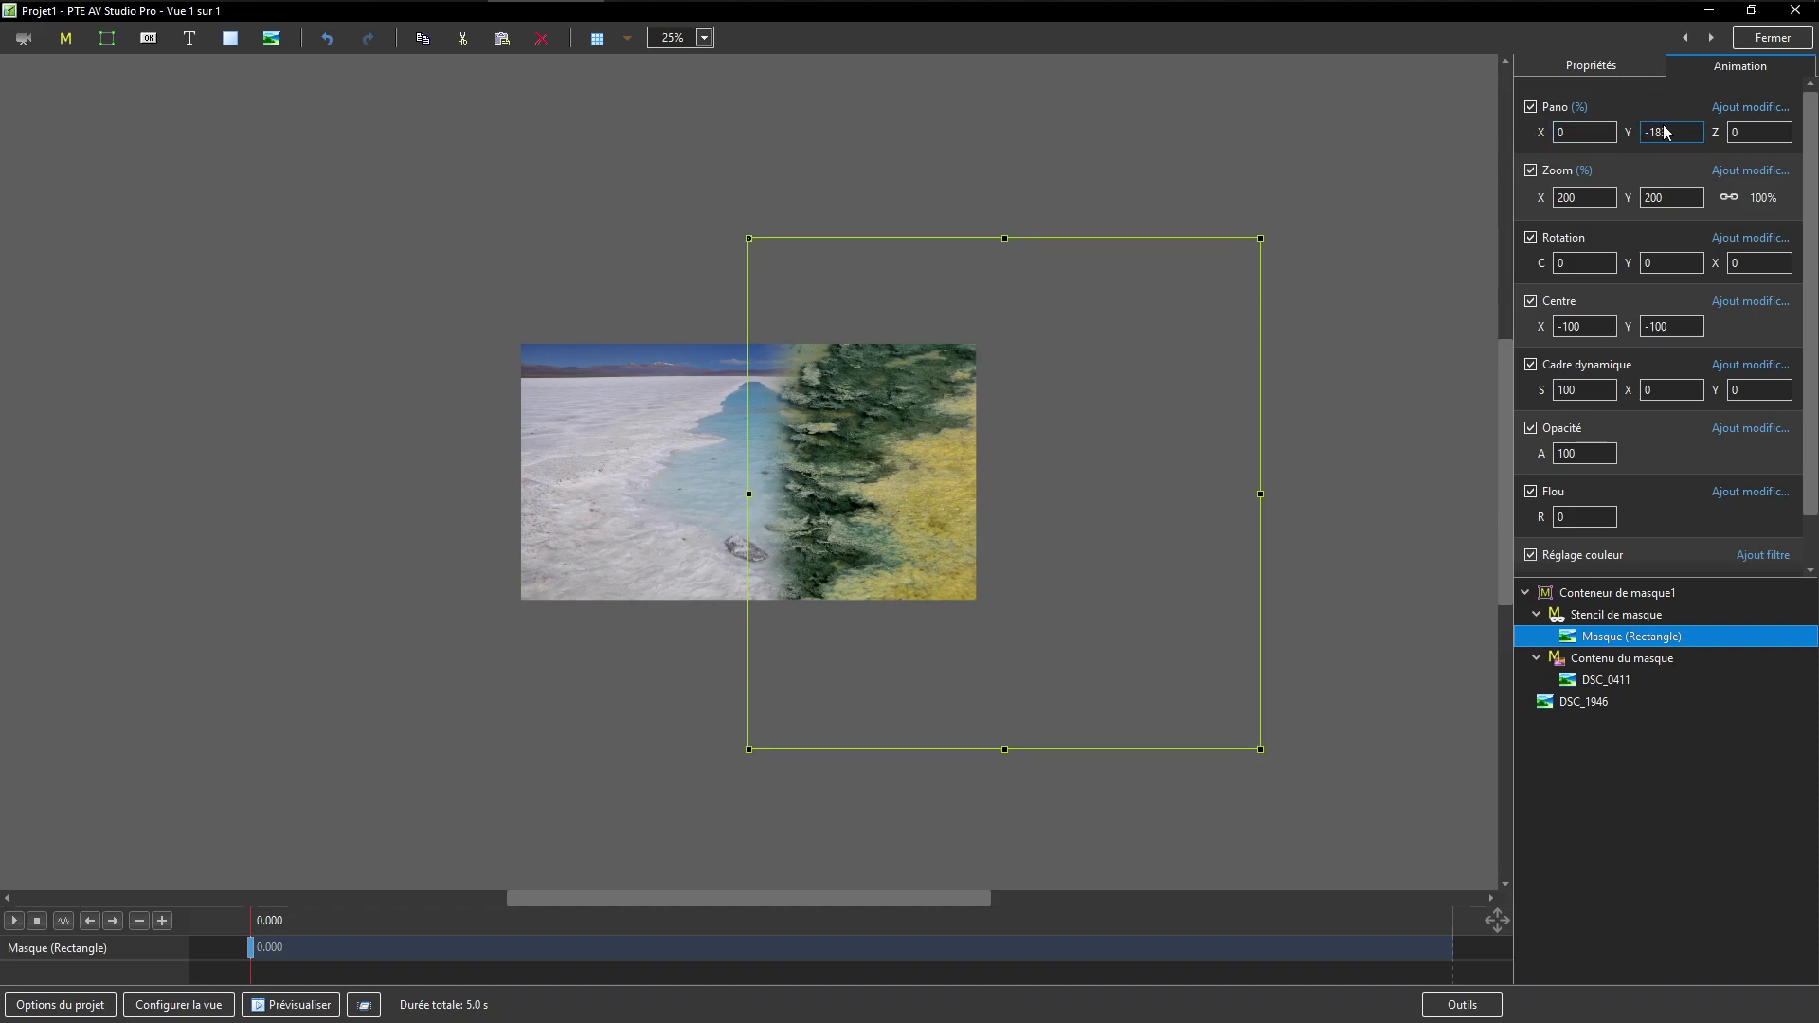
{"action": "double_click", "coordinate": [1691, 132]}
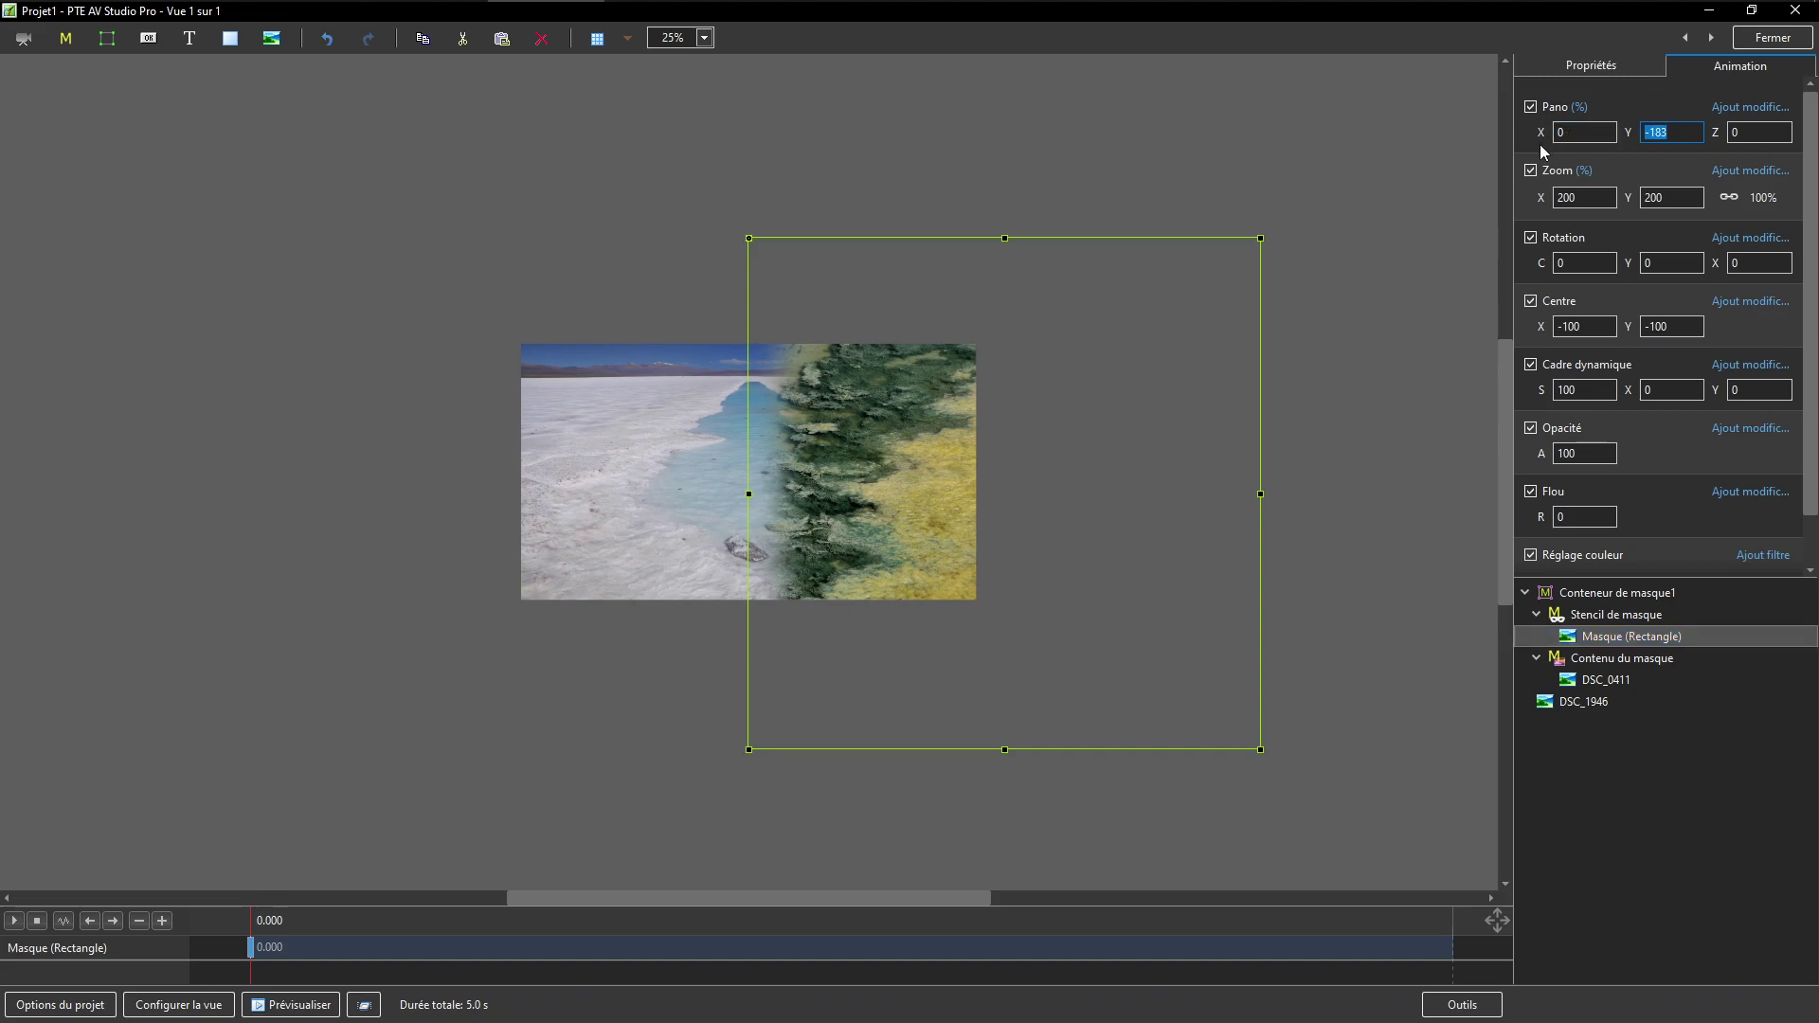
{"action": "type", "text": "-200"}
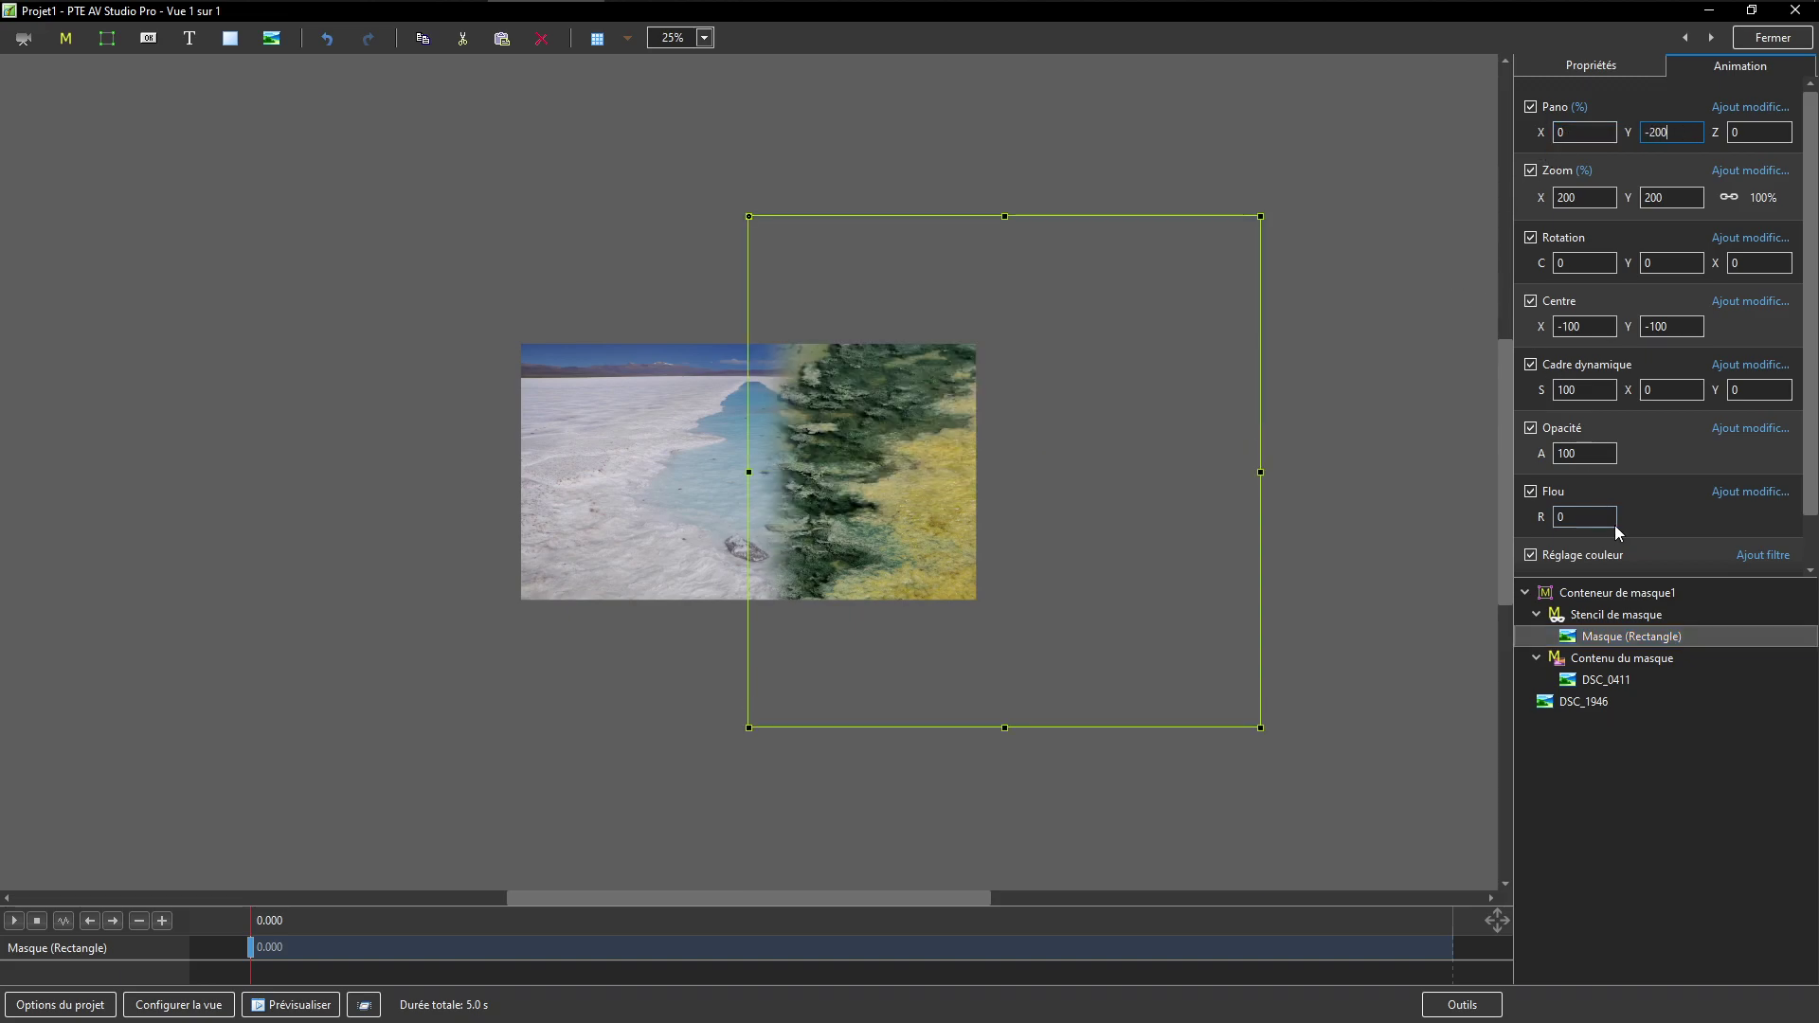
{"action": "mouse_move", "coordinate": [1541, 262]}
{"action": "left_mouse_down"}
{"action": "mouse_move", "coordinate": [1474, 292]}
{"action": "mouse_move", "coordinate": [1553, 293]}
{"action": "mouse_move", "coordinate": [1534, 282]}
{"action": "left_mouse_up"}
With the grid shown temporarily as a reference, set the rectangle mask's centre X to -80.
{"action": "left_click", "coordinate": [597, 38]}
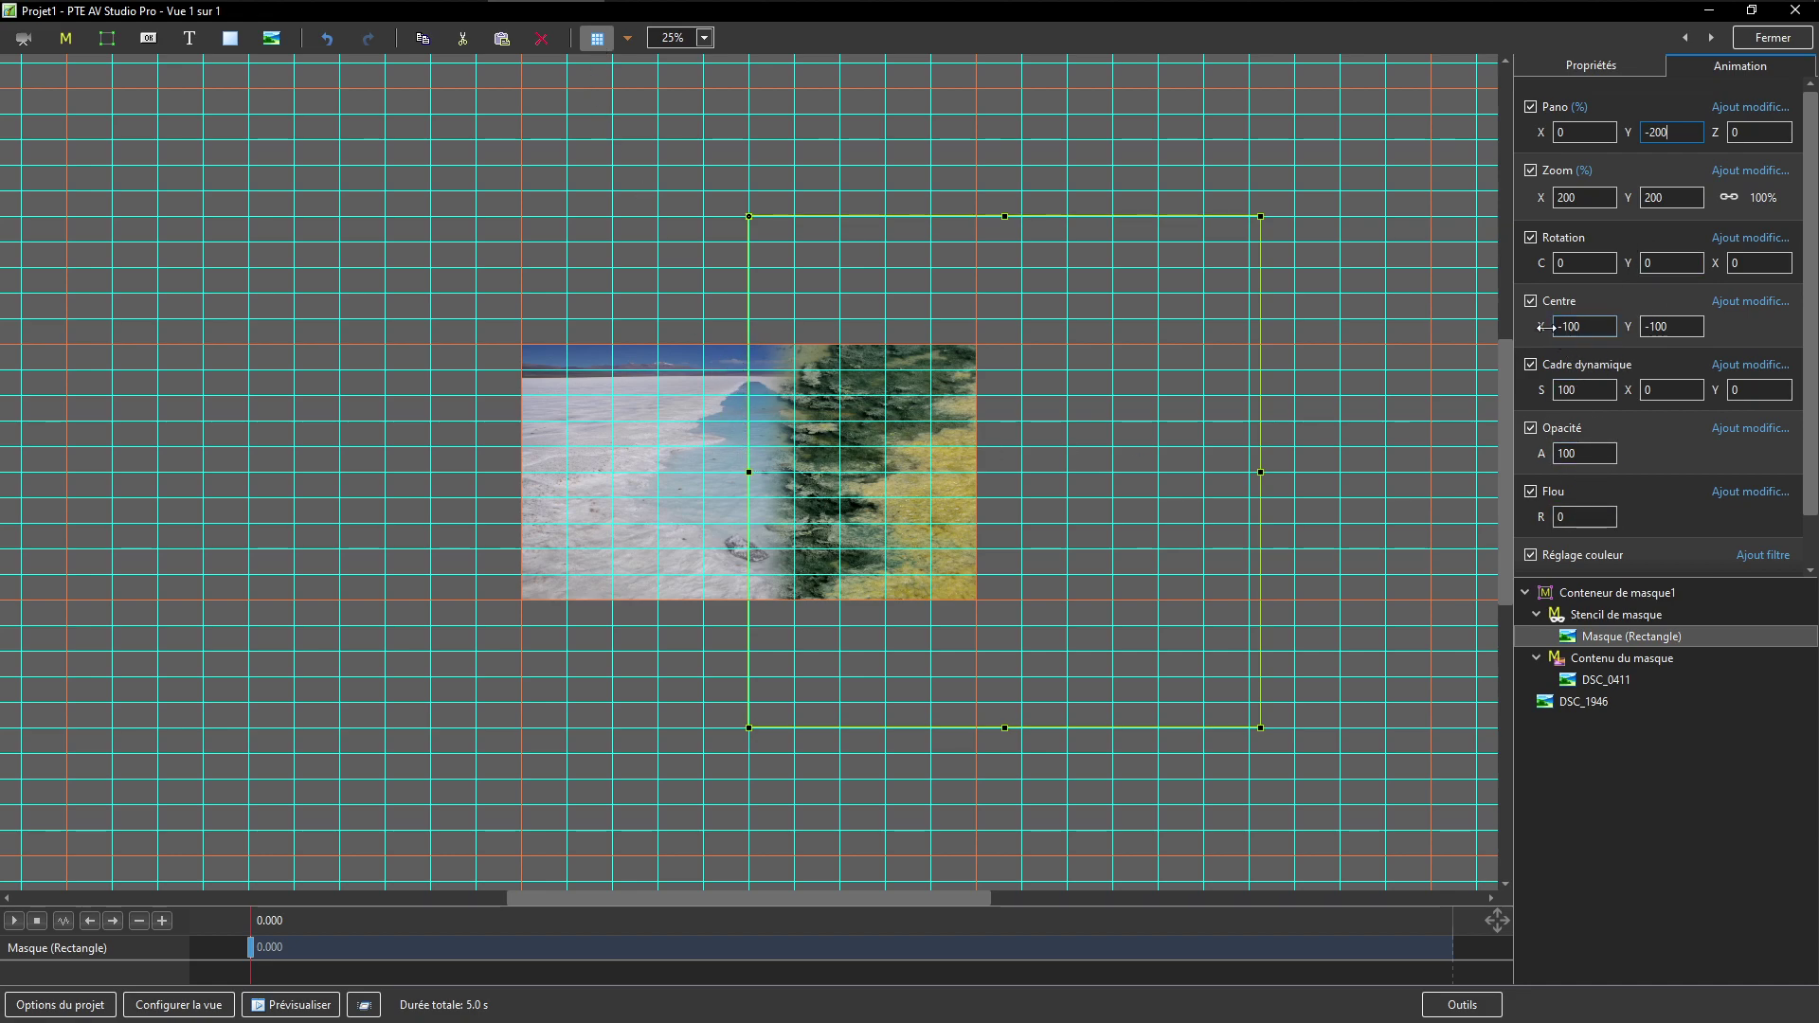
{"action": "left_click_drag", "start_coordinate": [1542, 328], "coordinate": [1561, 339]}
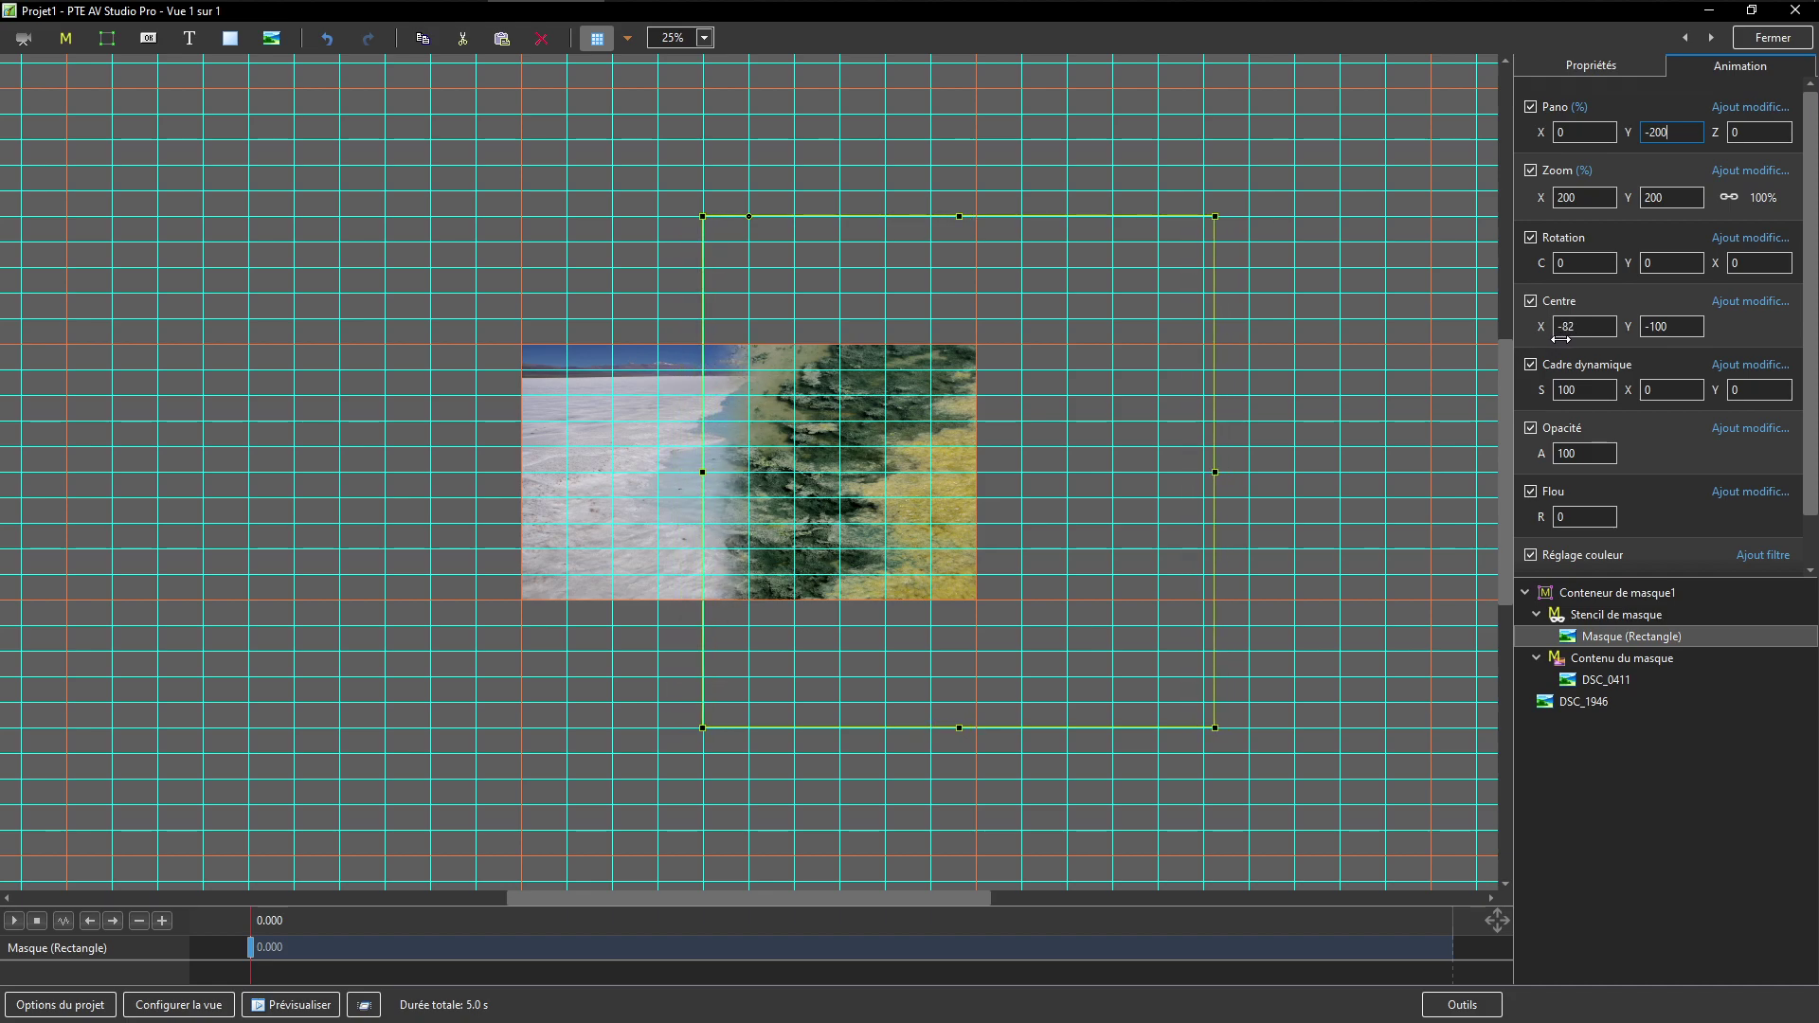
{"action": "left_click", "coordinate": [1575, 330]}
{"action": "type", "text": "-80"}
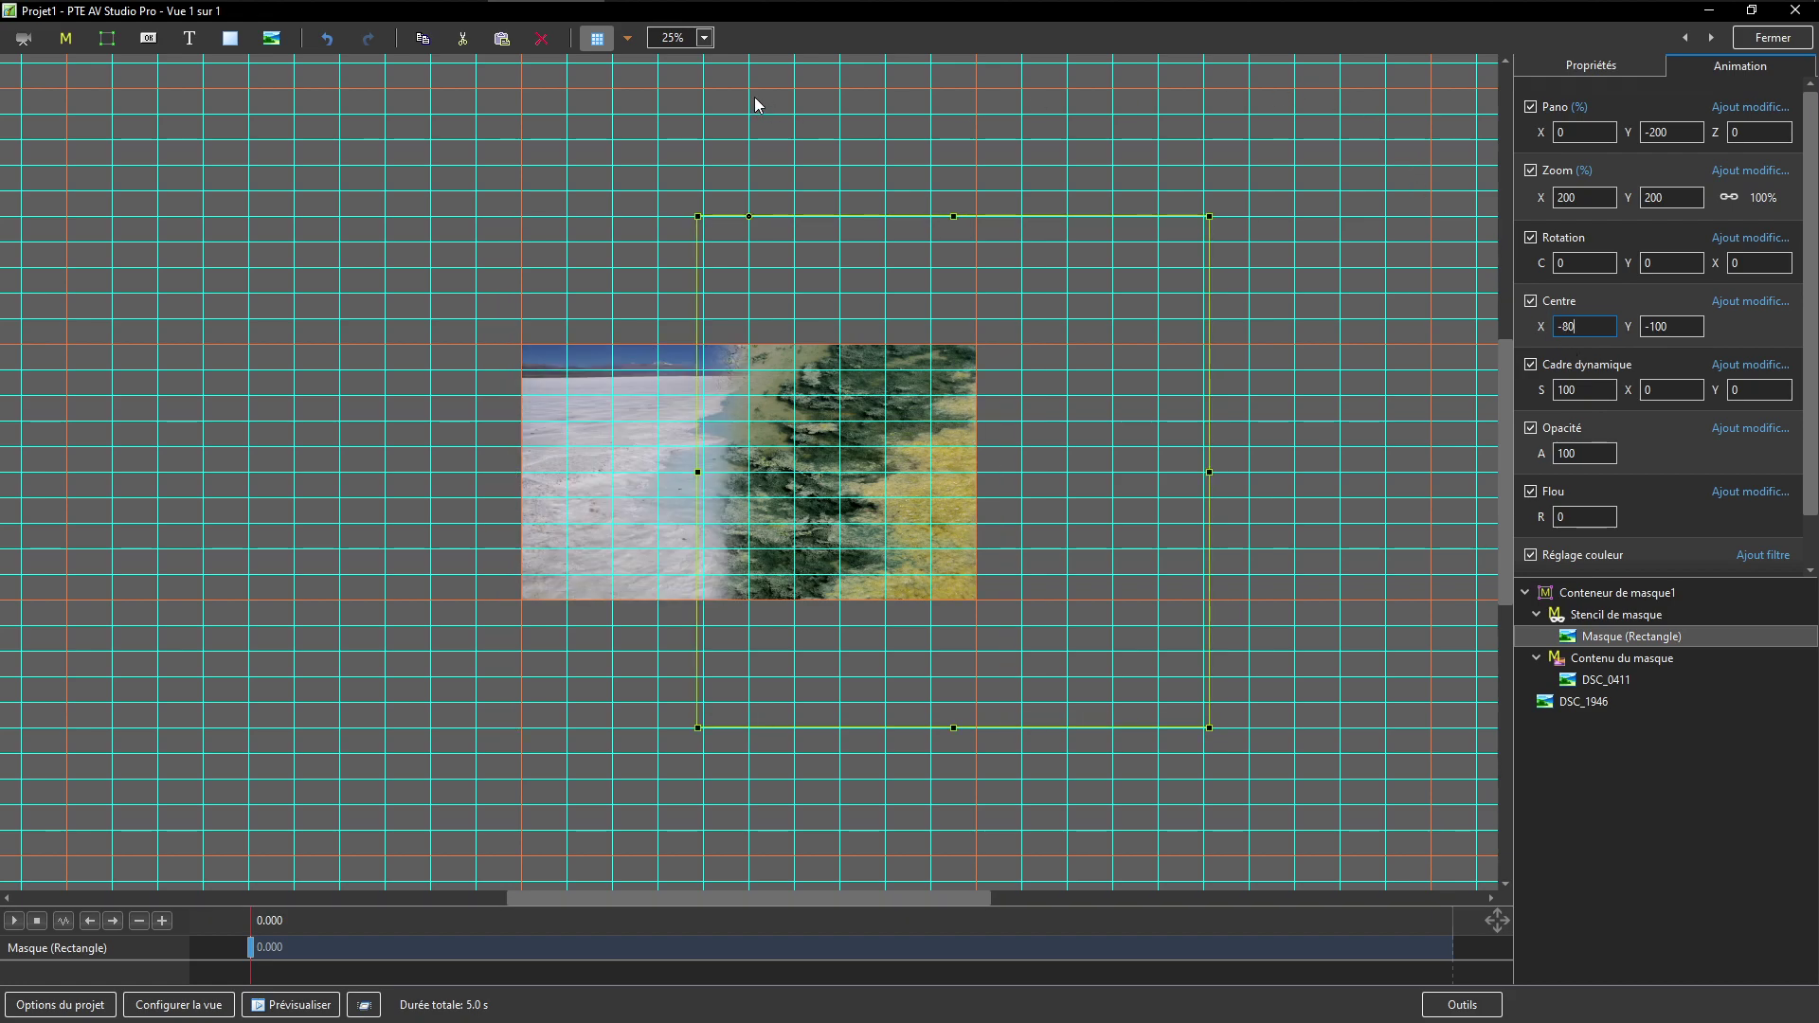
{"action": "left_click", "coordinate": [597, 38]}
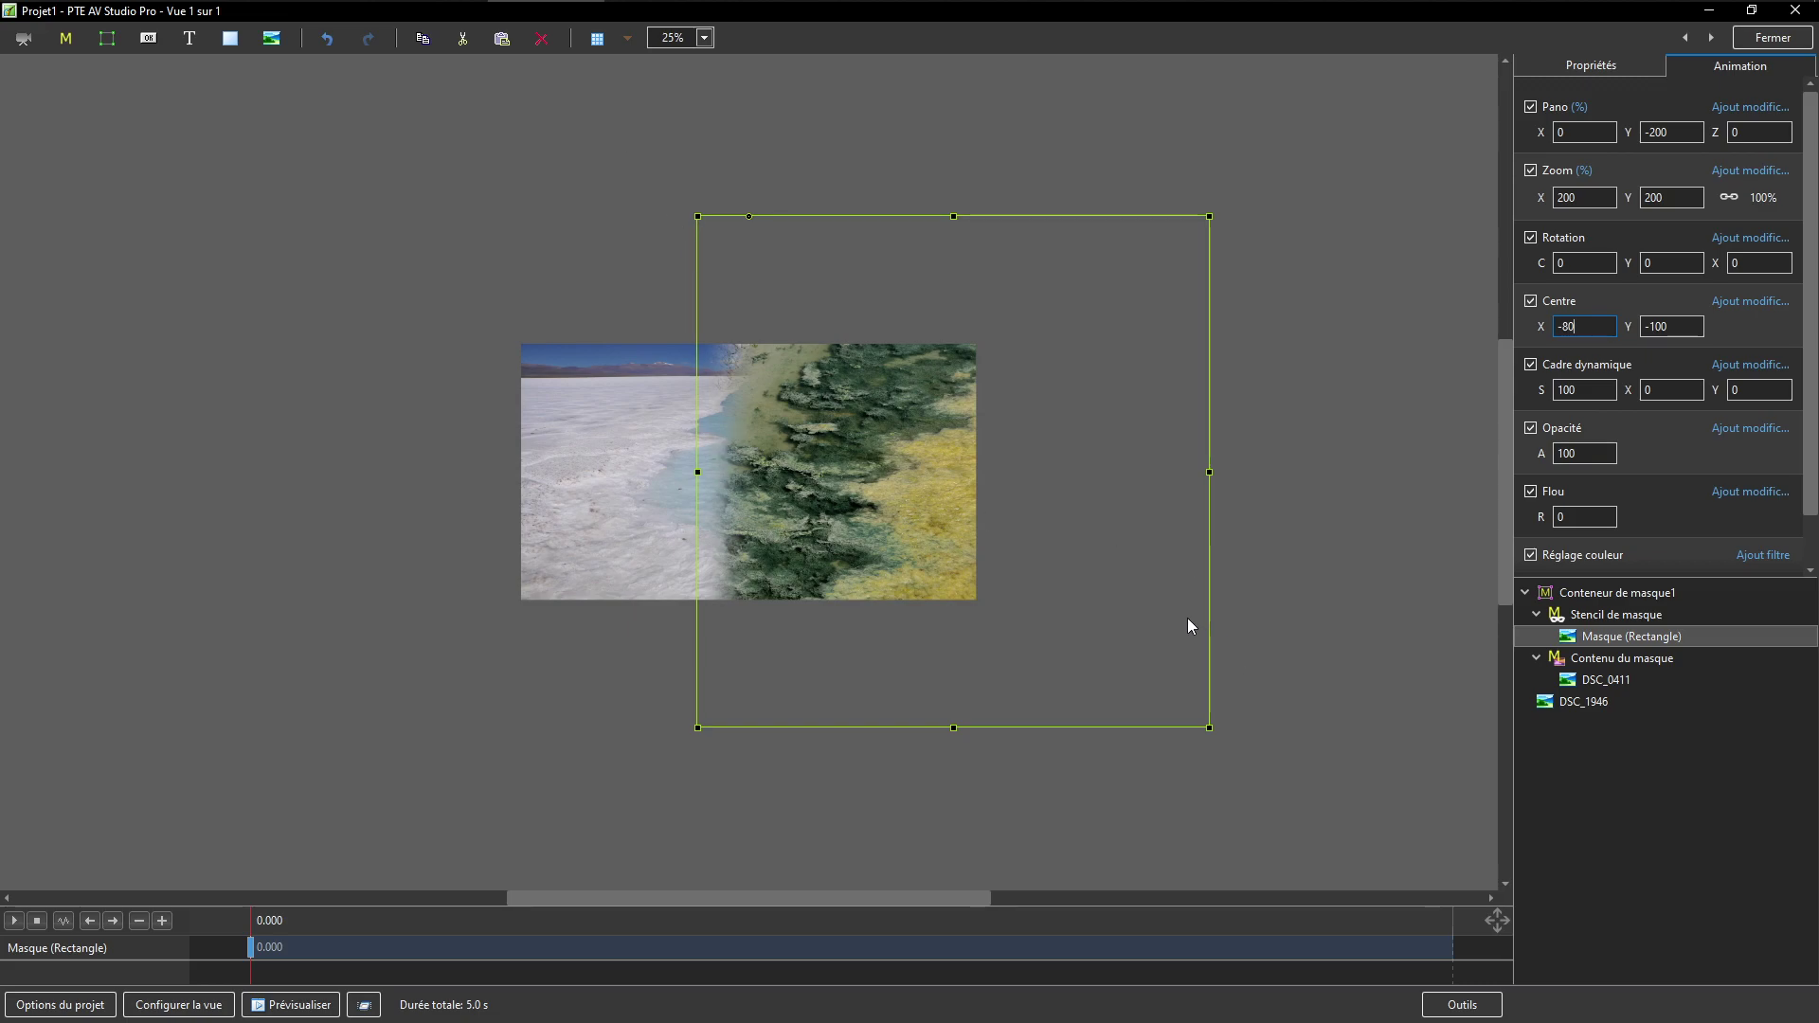
Duplicate the Masque (Rectangle) object inside the Stencil de masque.
{"action": "left_click", "coordinate": [1586, 639]}
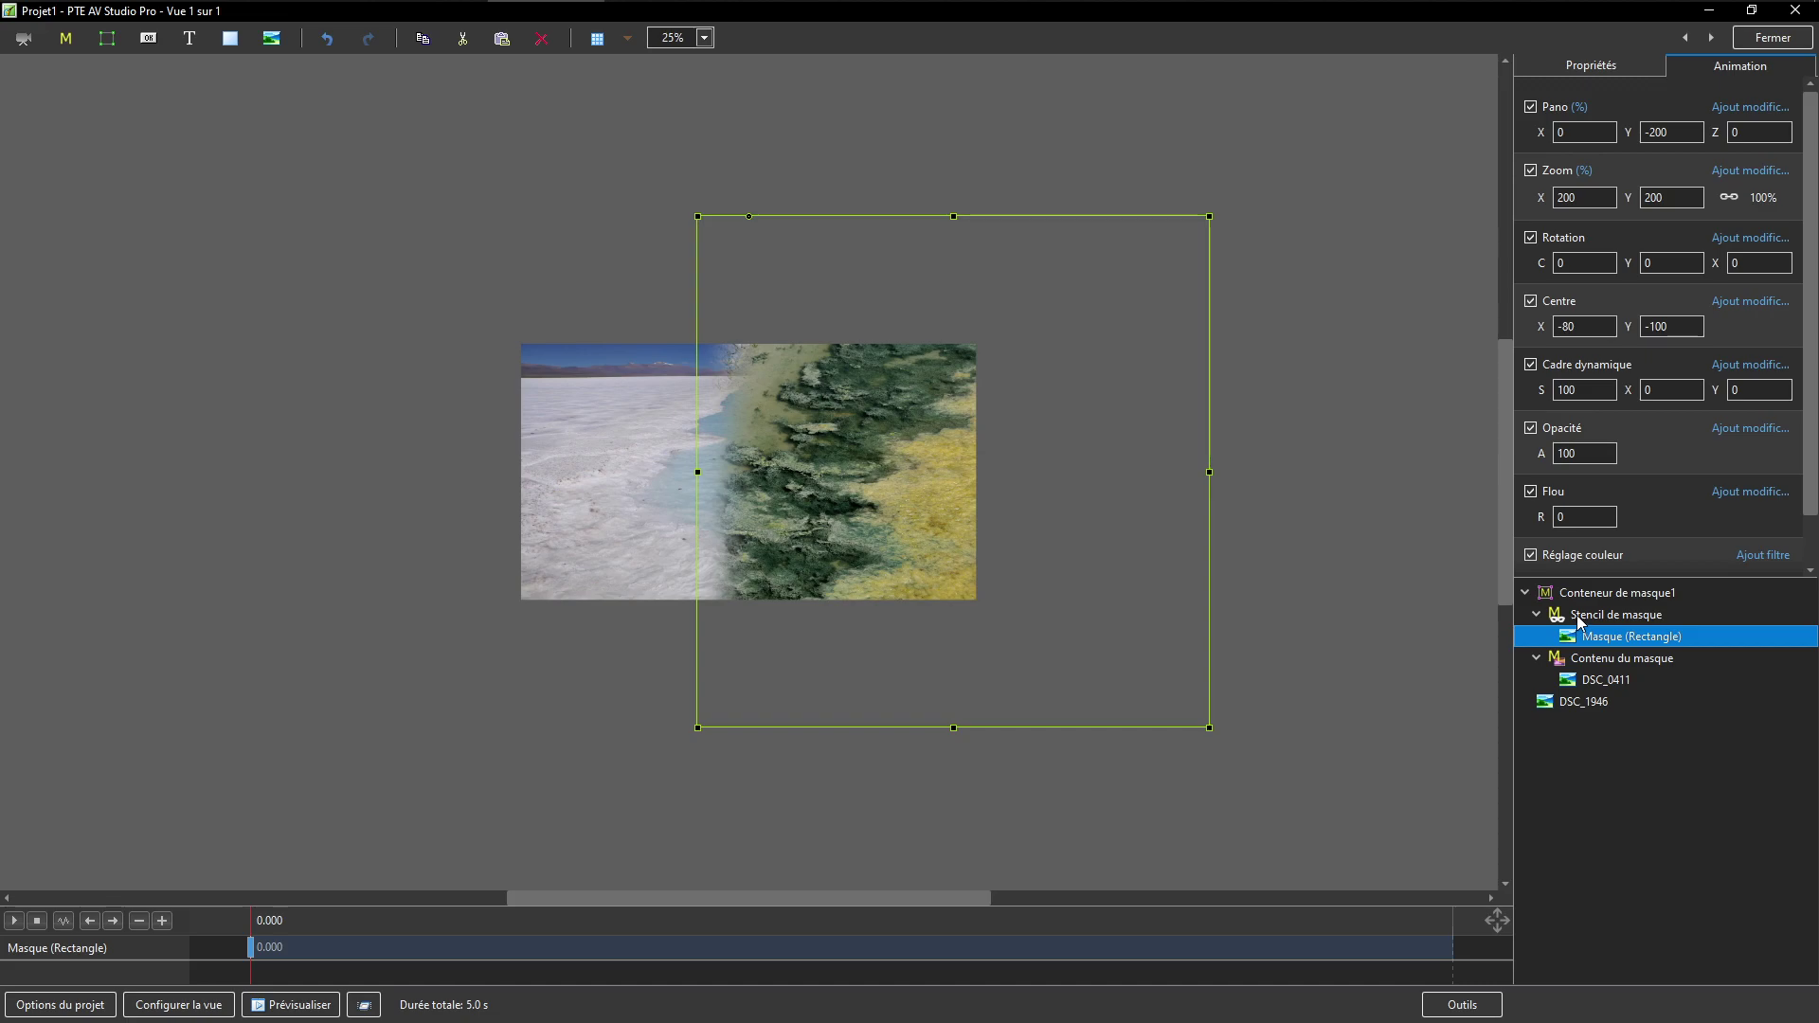
{"action": "left_click", "coordinate": [1579, 616]}
{"action": "key", "text": "ctrl+v"}
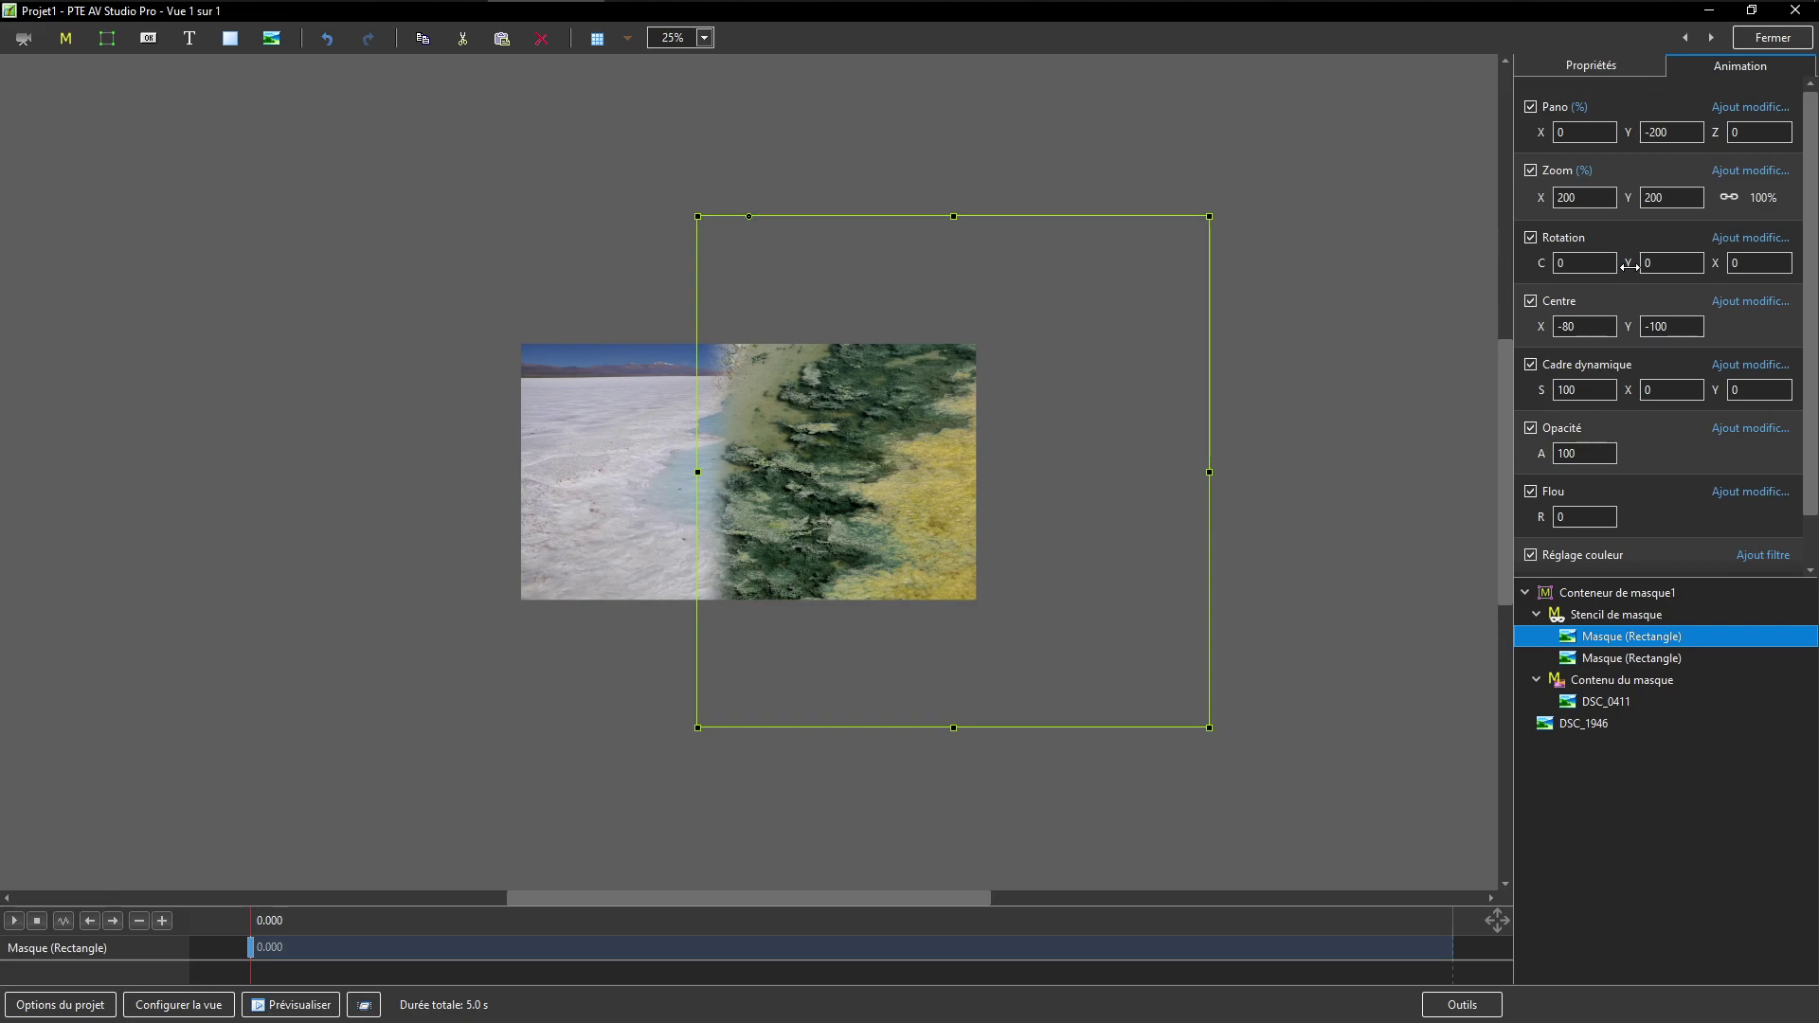
Flip the duplicated rectangle mask to the opposite side by setting its Y rotation to -180°.
{"action": "left_click_drag", "start_coordinate": [1629, 266], "coordinate": [1629, 261]}
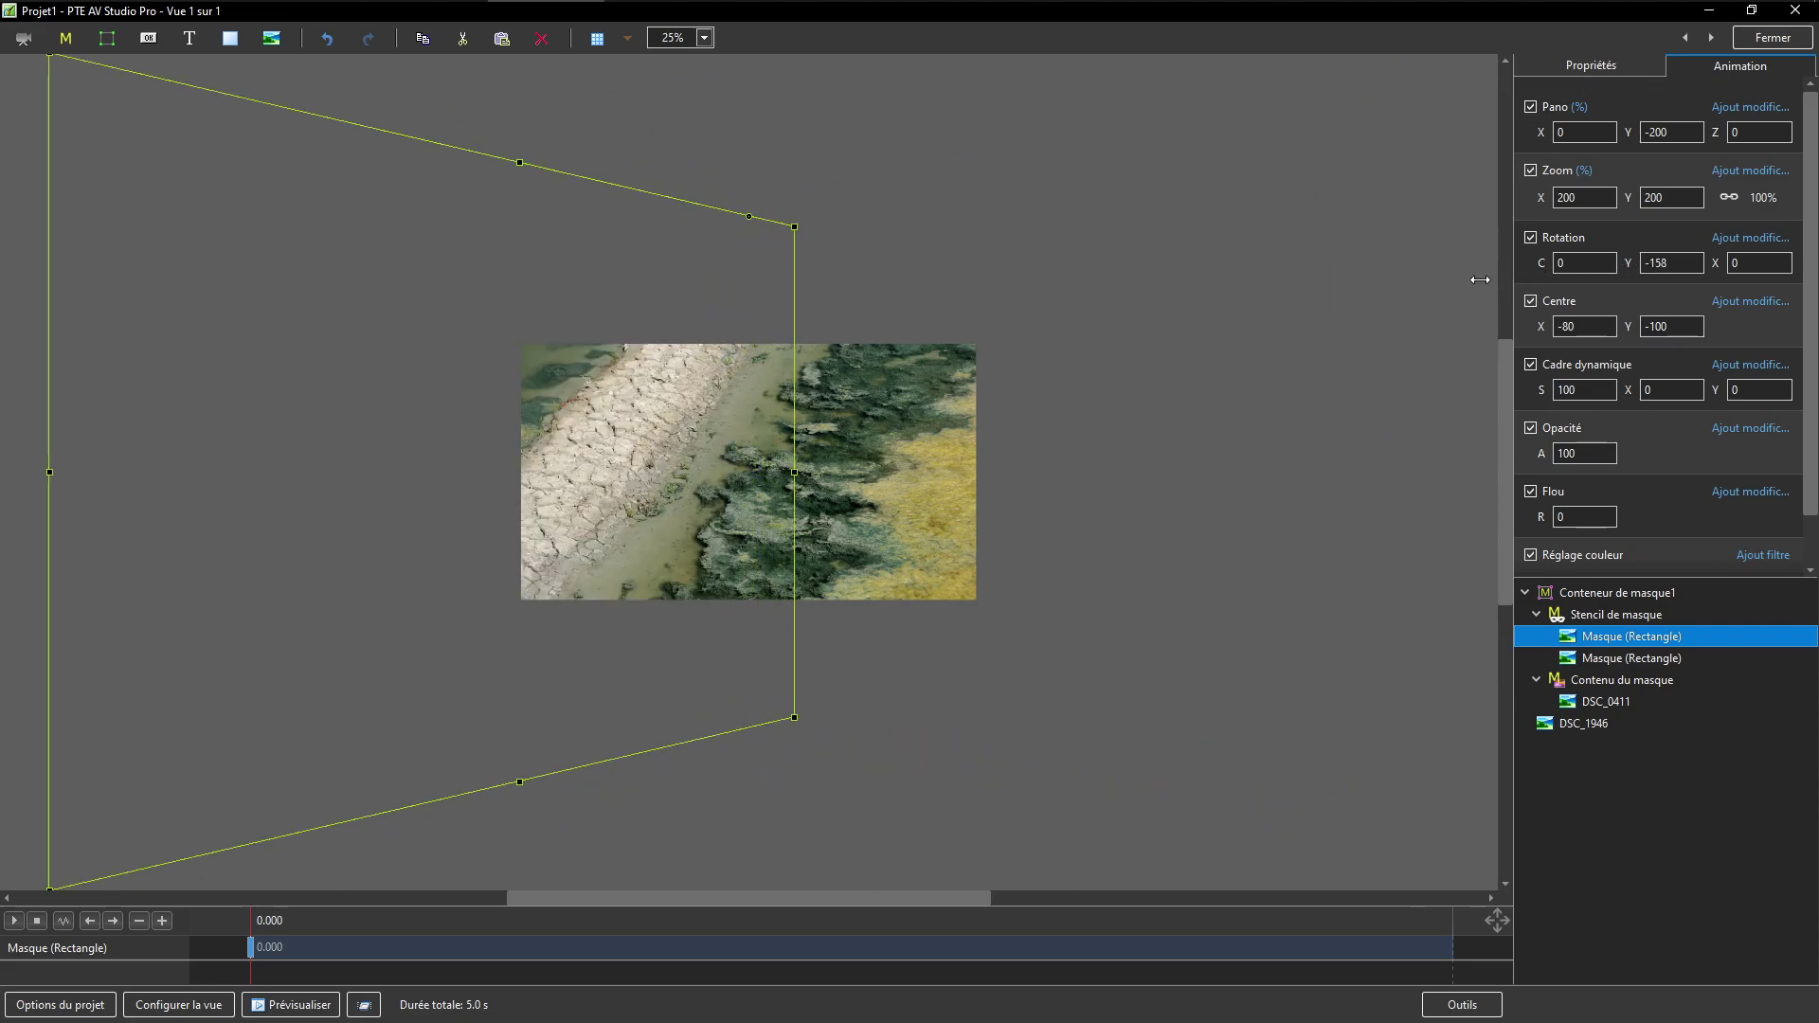
{"action": "right_click", "coordinate": [1626, 261]}
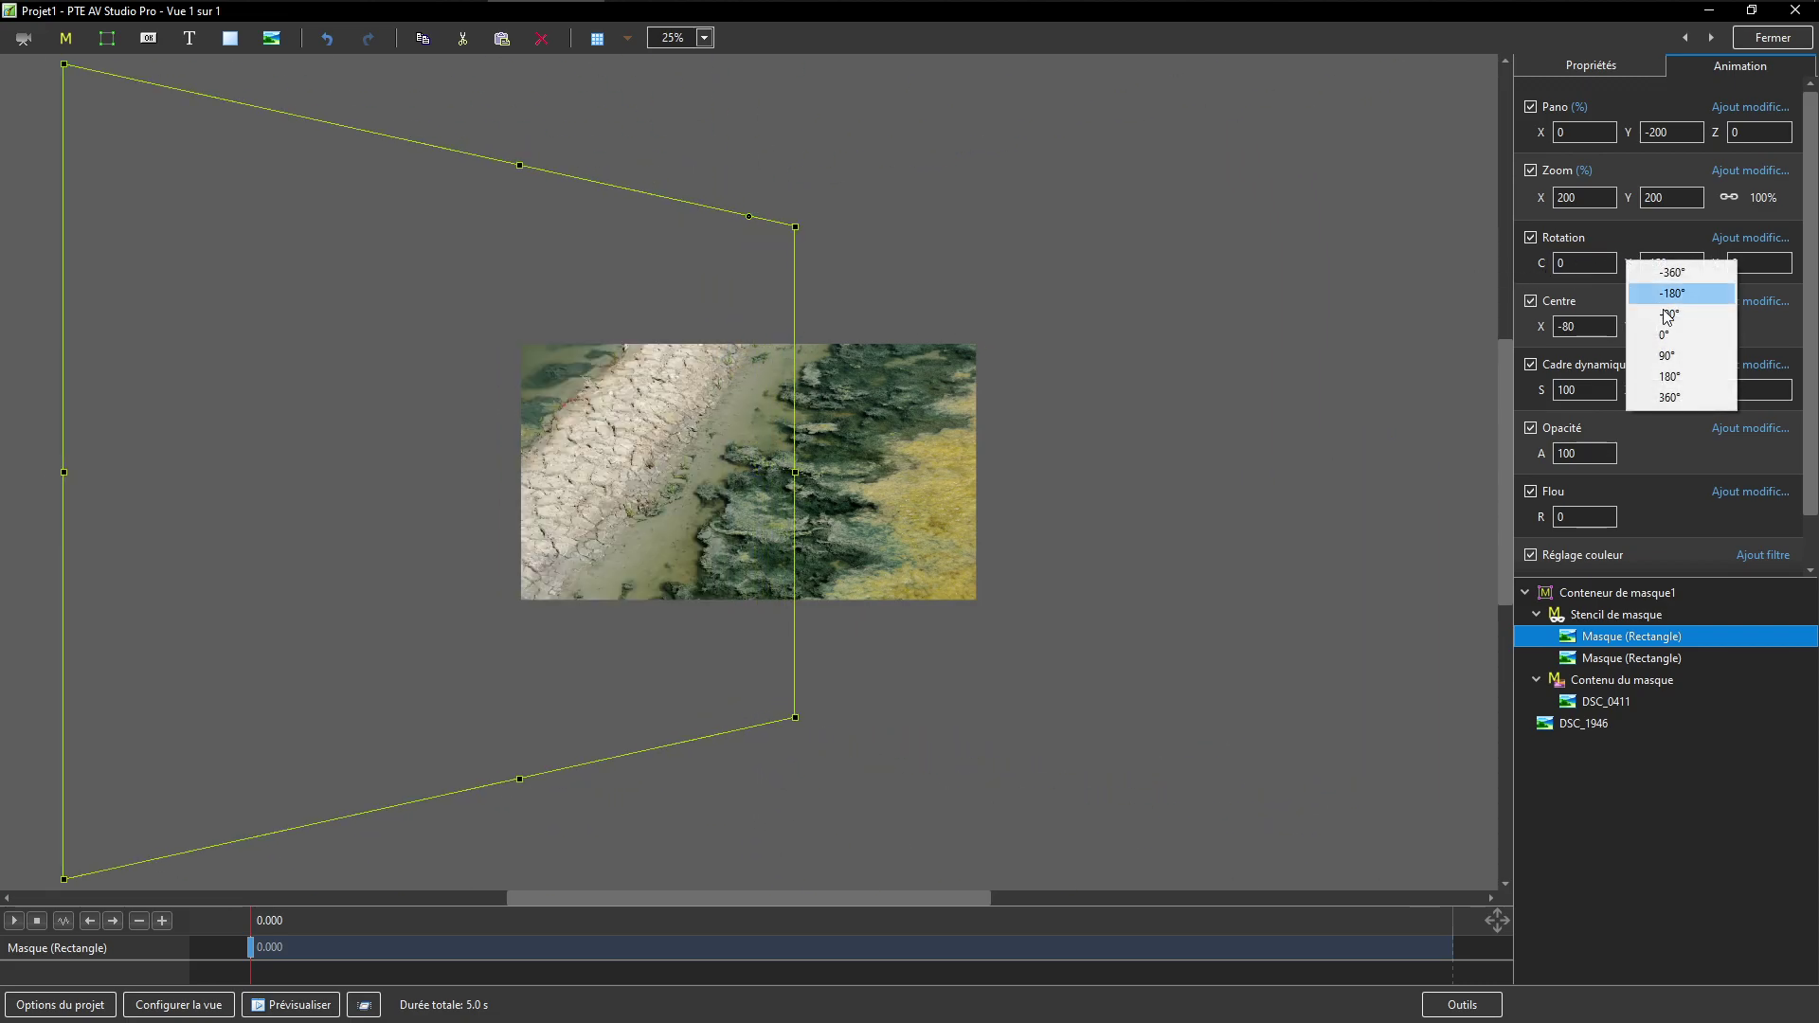
{"action": "left_click", "coordinate": [1667, 301]}
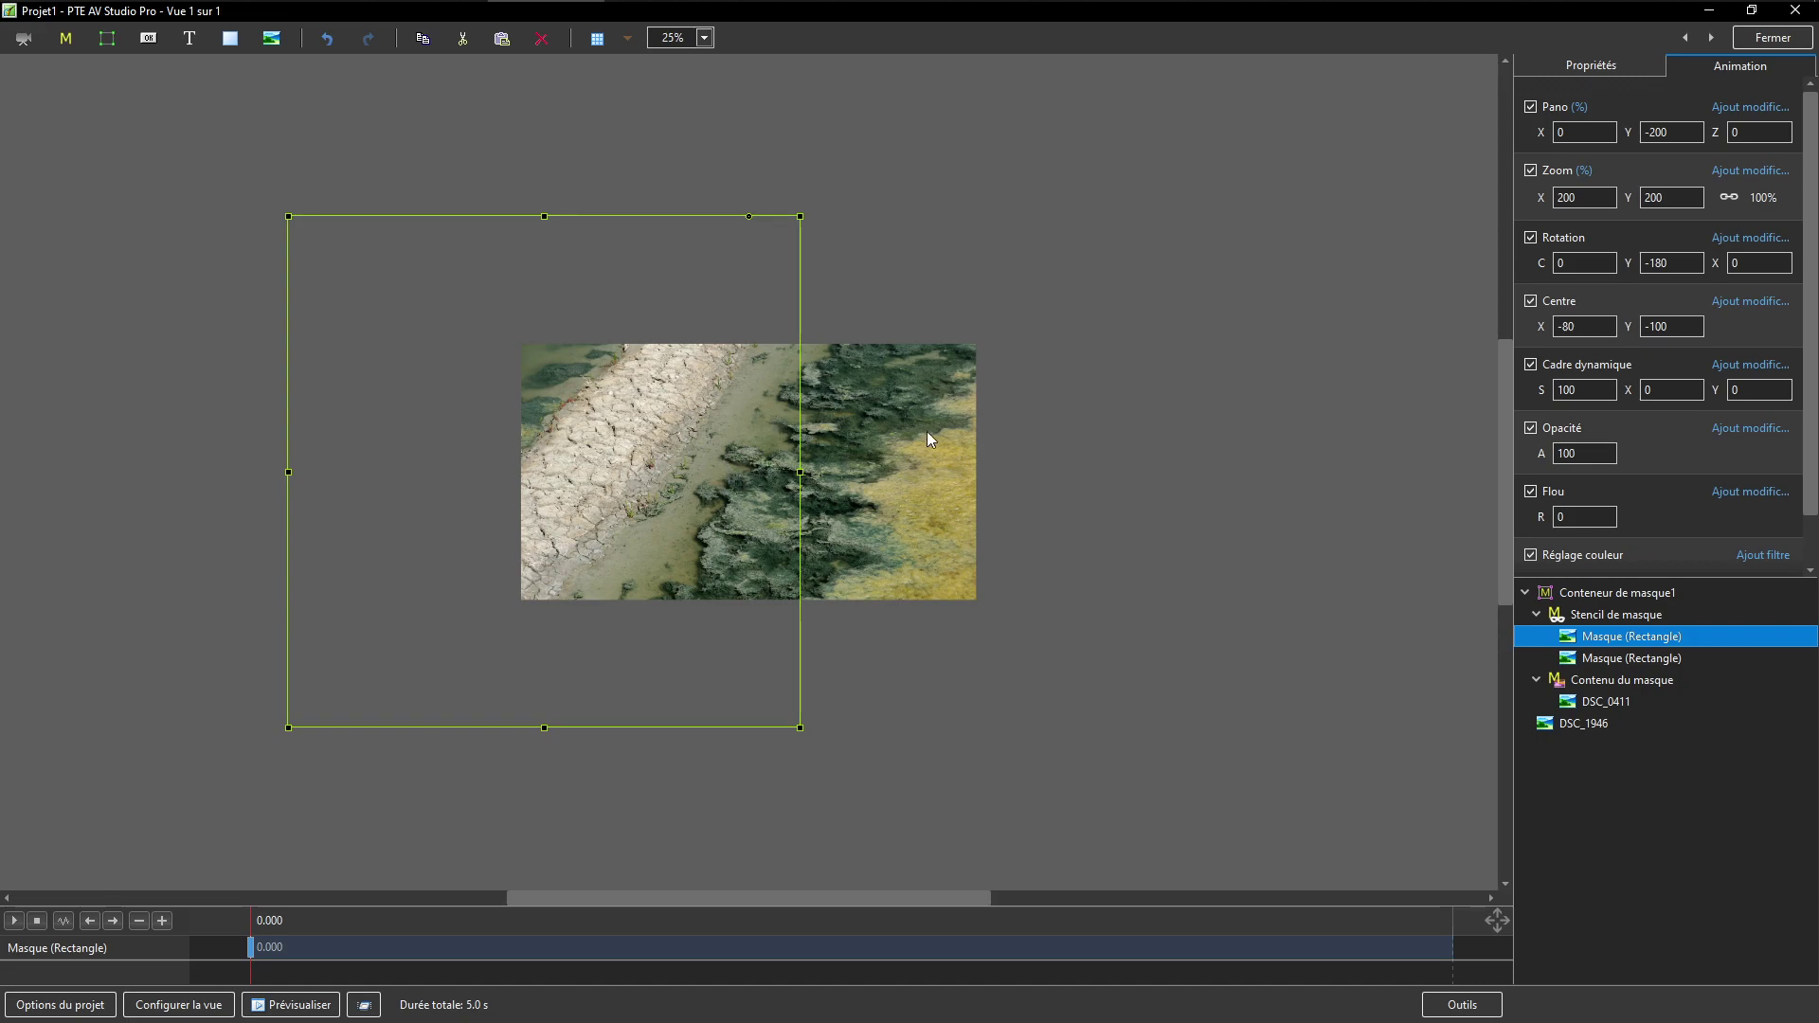
Add a keyframe at 5.000 s to the flipped rectangle mask and set its C rotation there to 90°.
{"action": "left_click", "coordinate": [1616, 663]}
{"action": "left_click", "coordinate": [1599, 642]}
{"action": "left_click", "coordinate": [163, 920]}
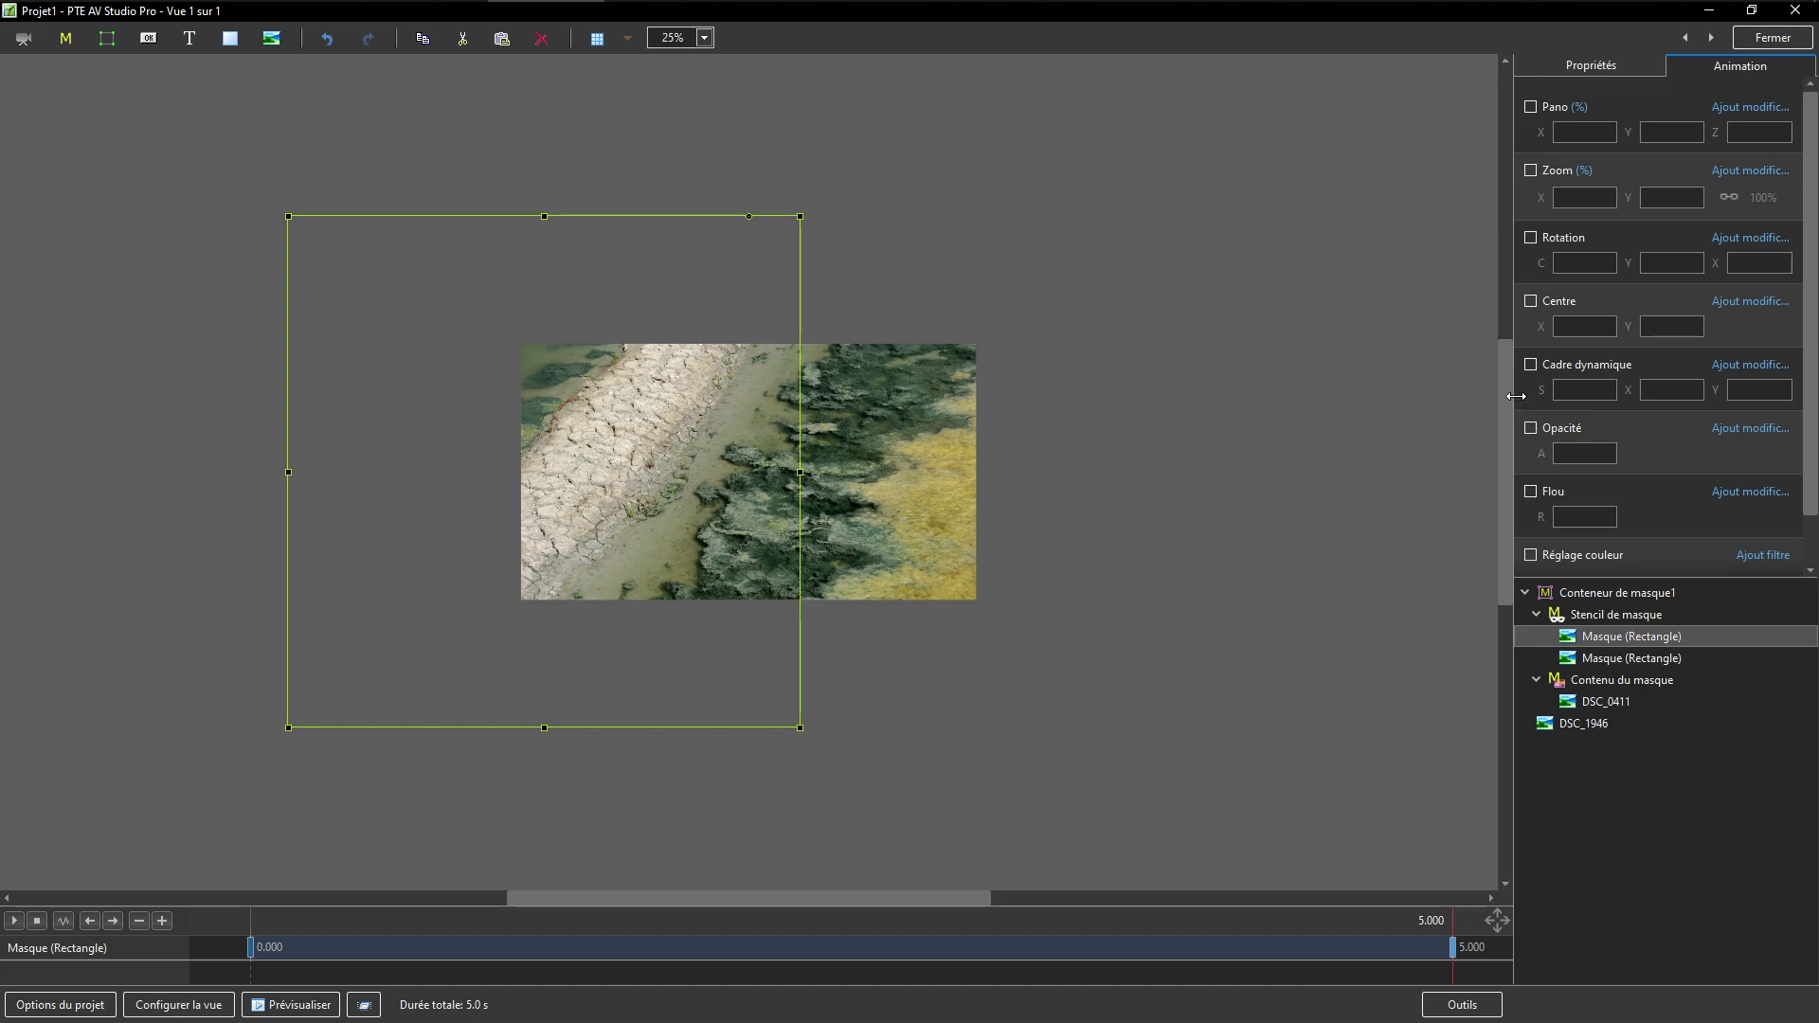
{"action": "left_click", "coordinate": [1531, 238]}
{"action": "left_click_drag", "start_coordinate": [1543, 268], "coordinate": [1615, 260]}
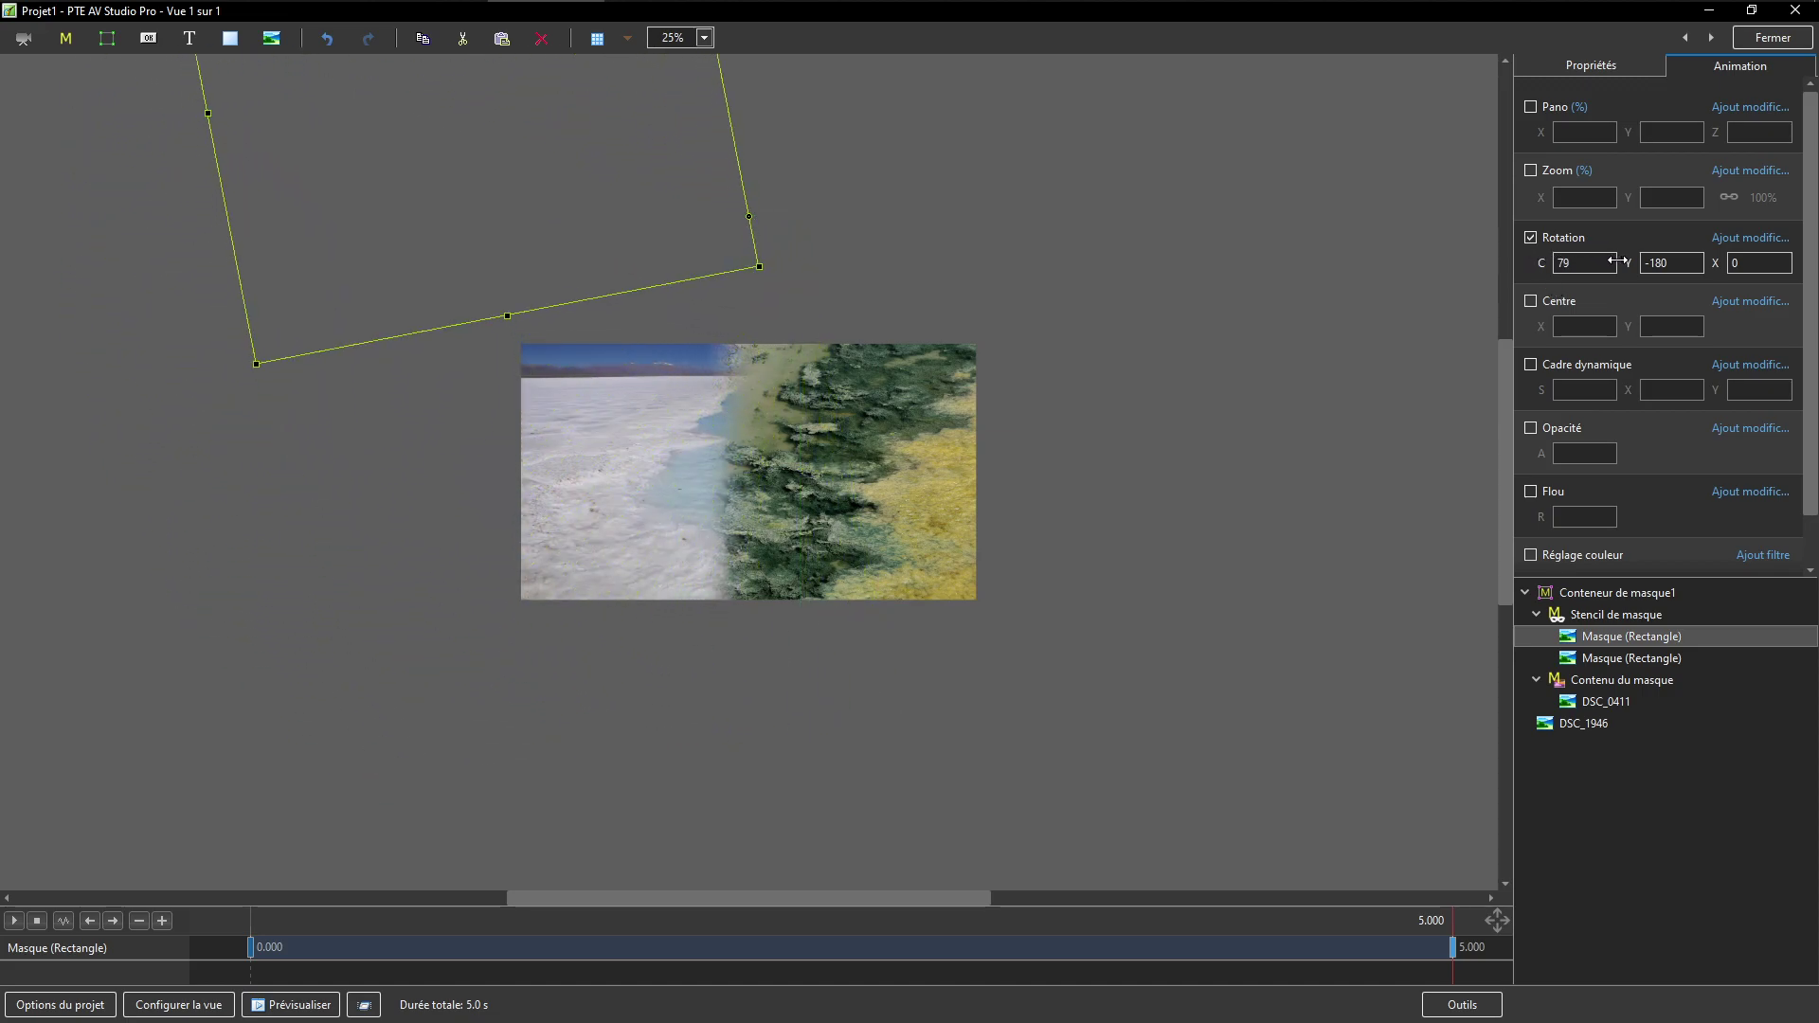
{"action": "right_click", "coordinate": [1537, 263]}
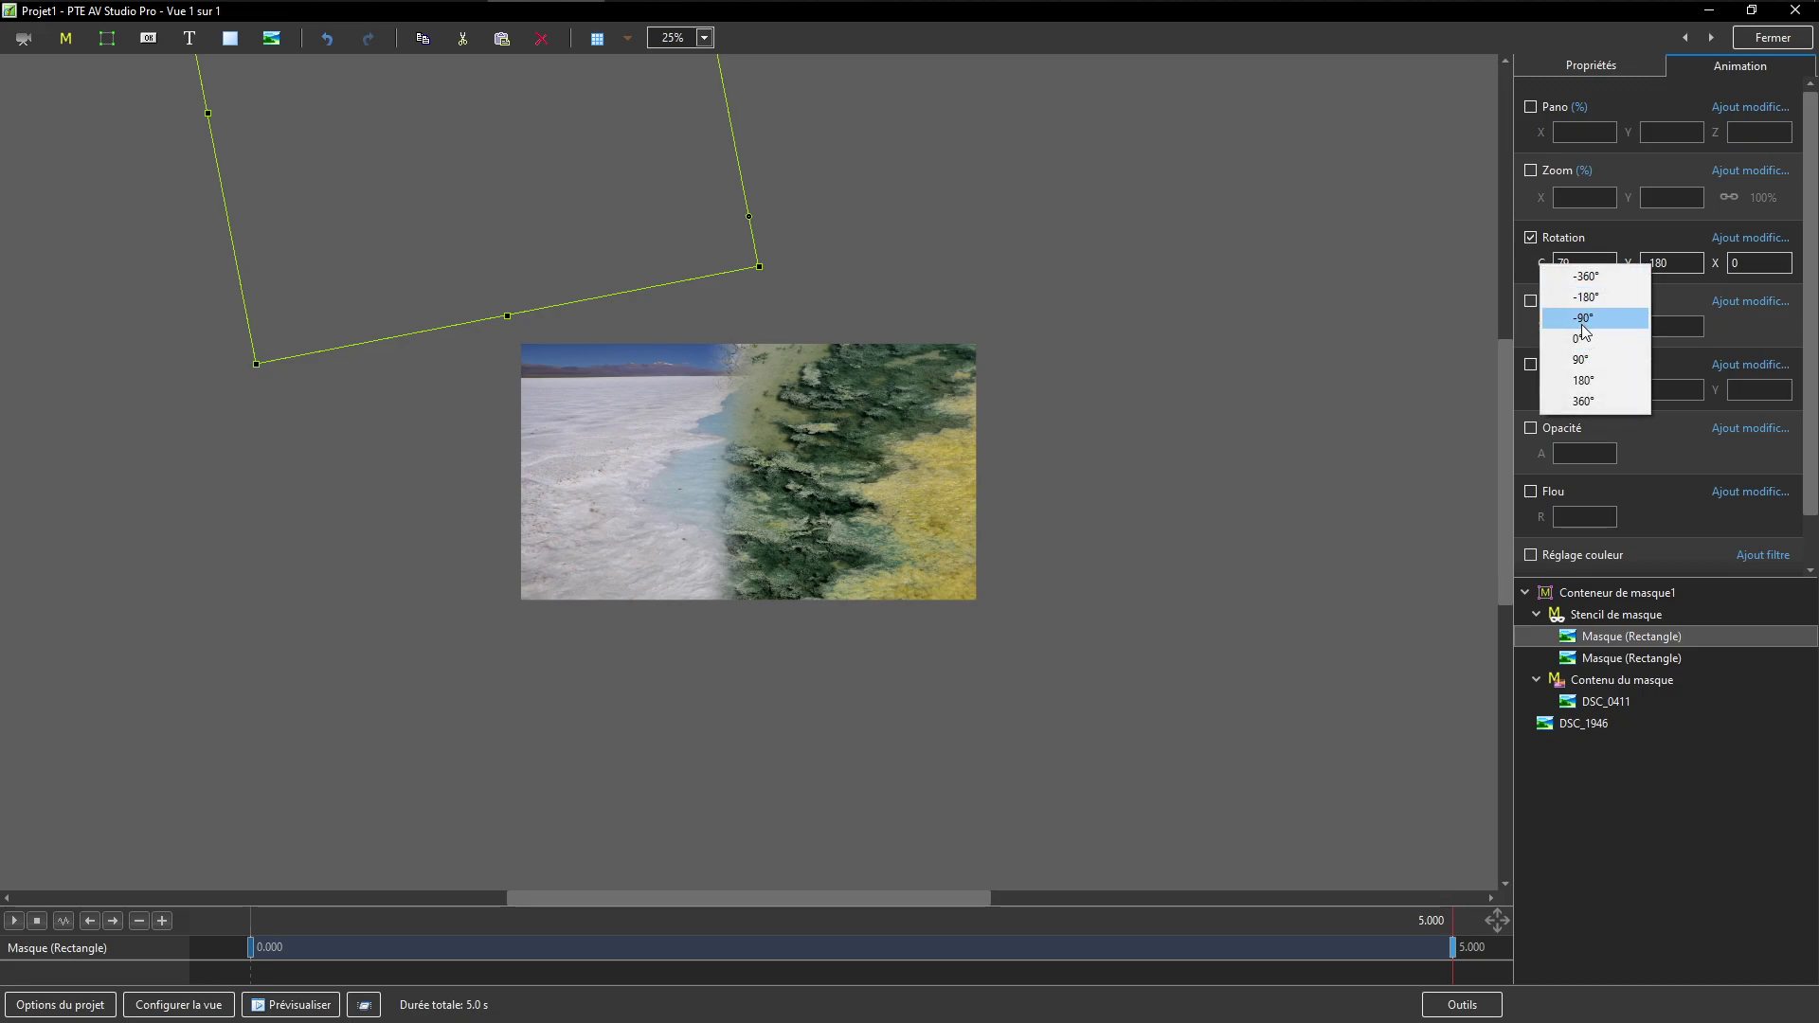
{"action": "left_click", "coordinate": [1590, 380]}
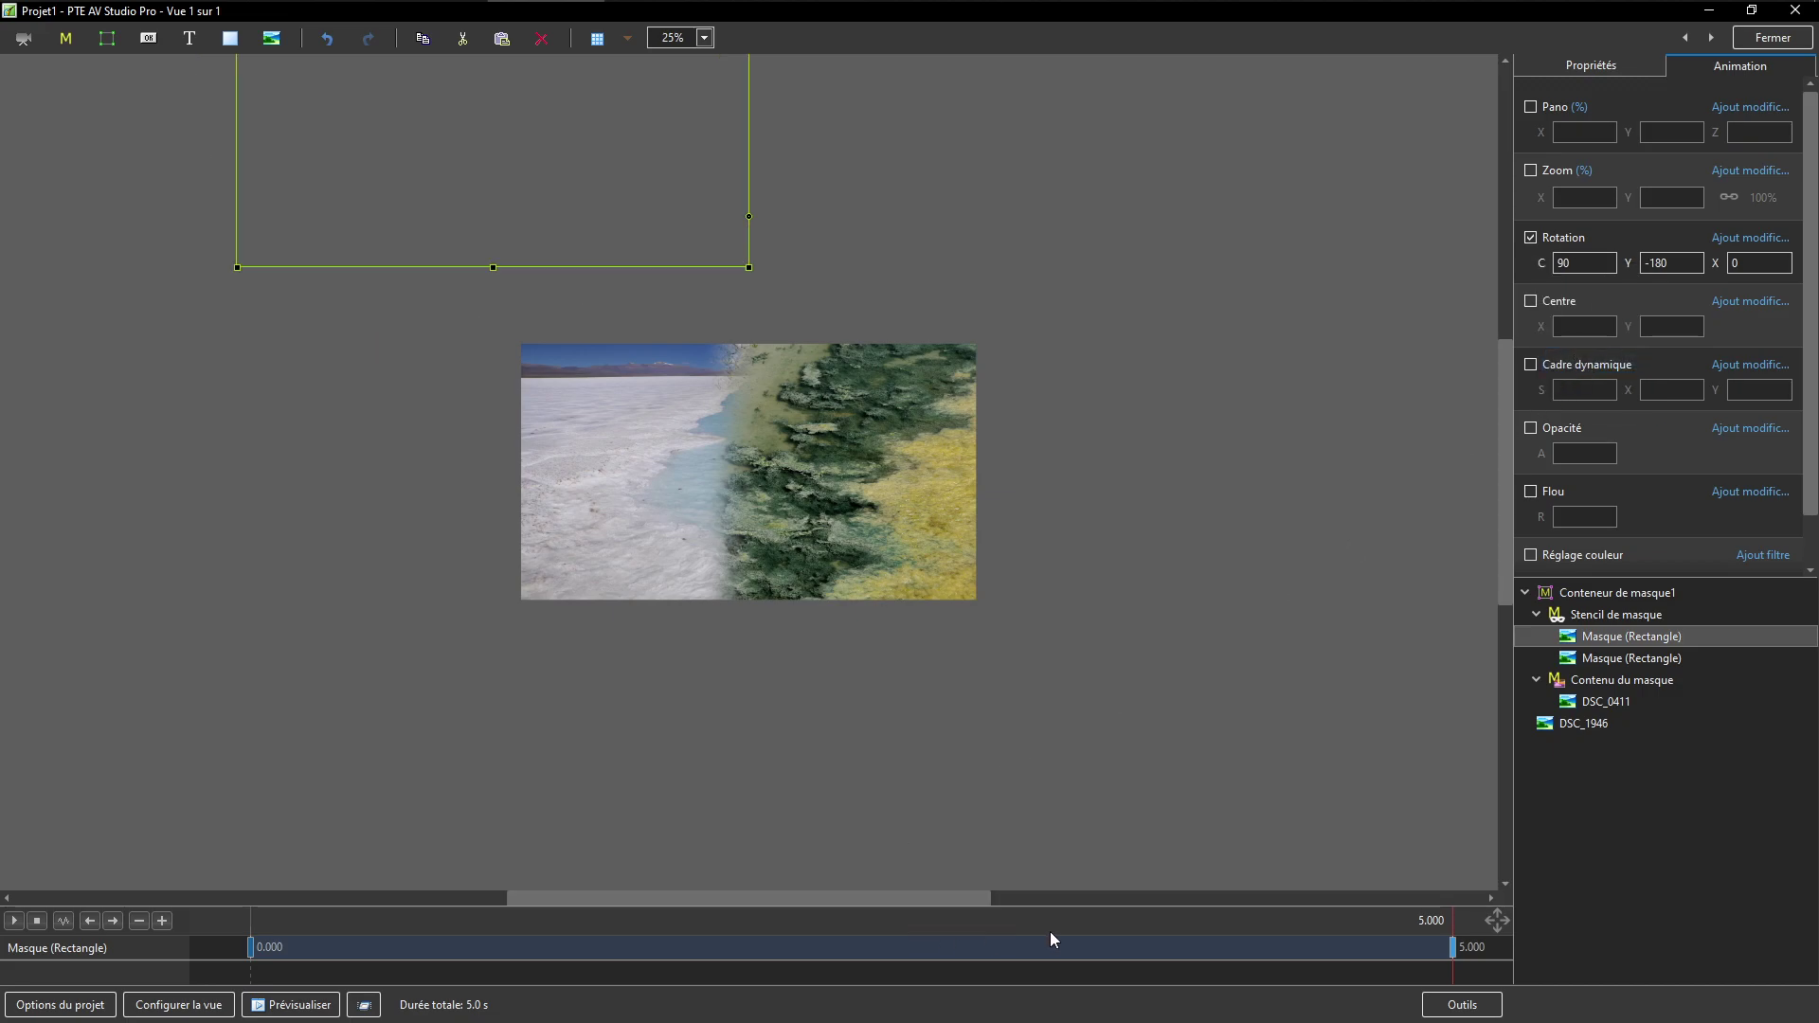
Add a keyframe at 5.000 s to the original, unflipped rectangle mask and set its C rotation there to -90°.
{"action": "left_click", "coordinate": [1606, 661]}
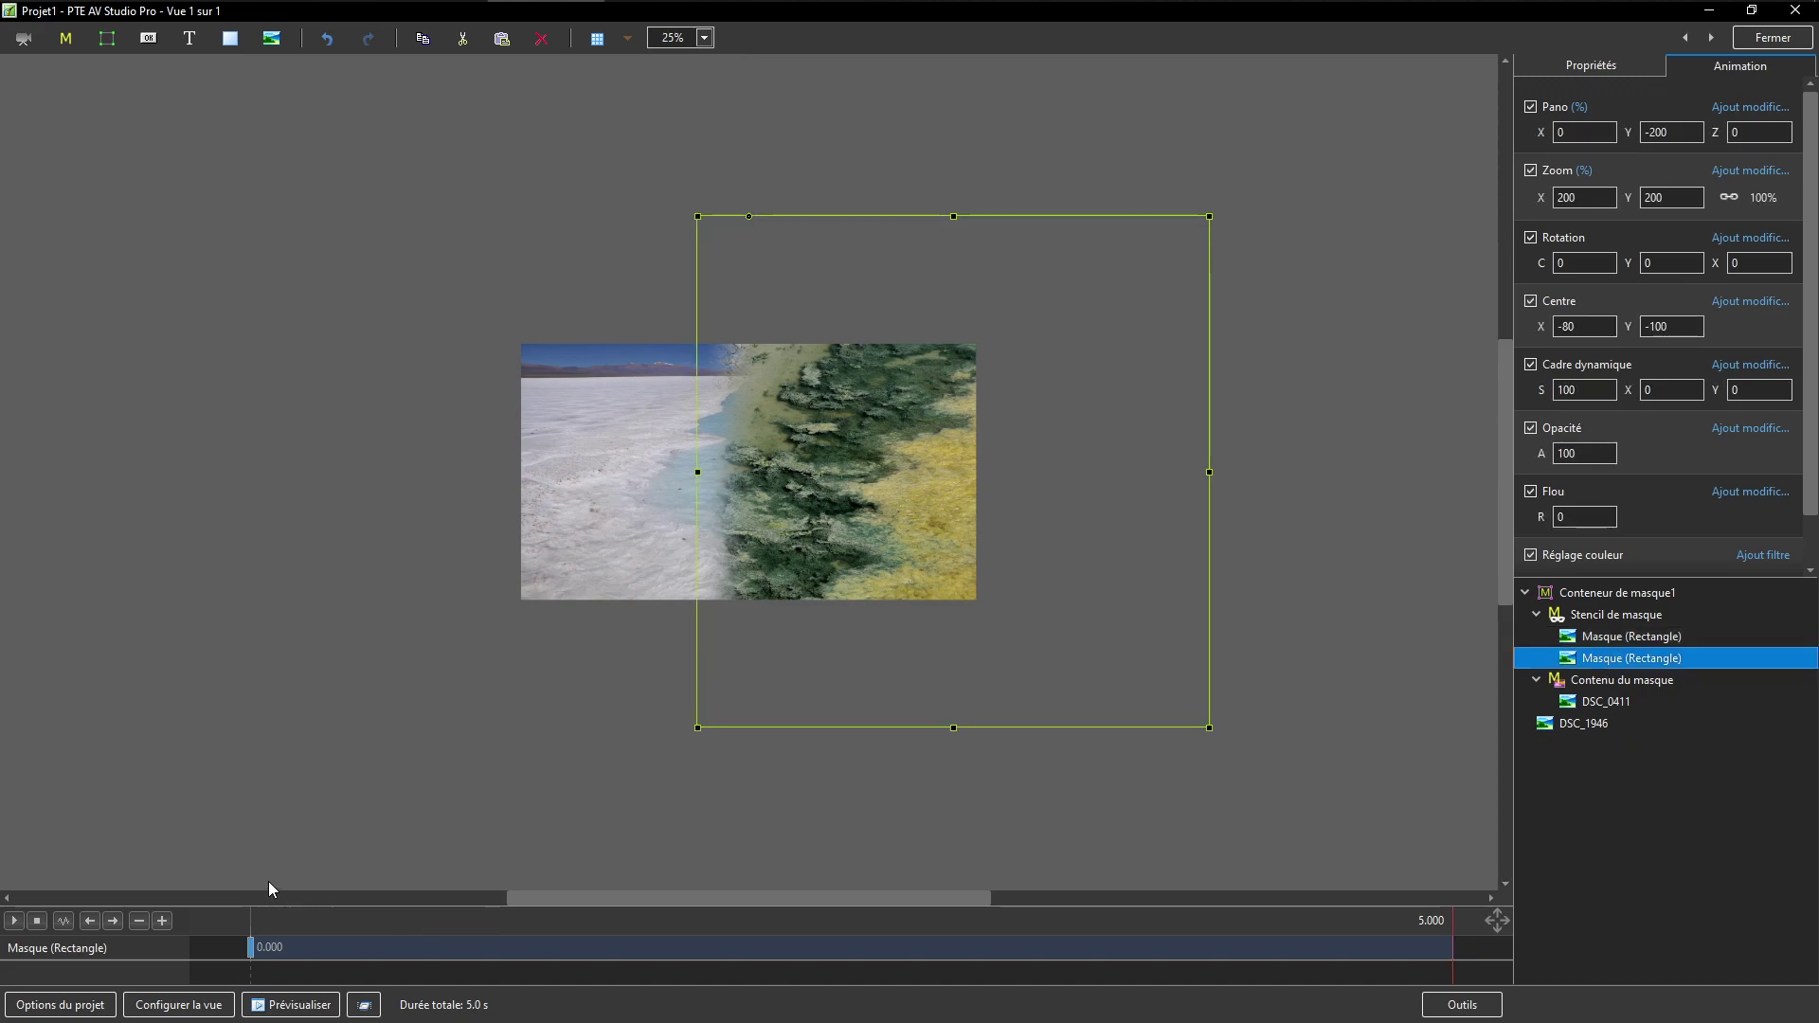
{"action": "left_click", "coordinate": [161, 921]}
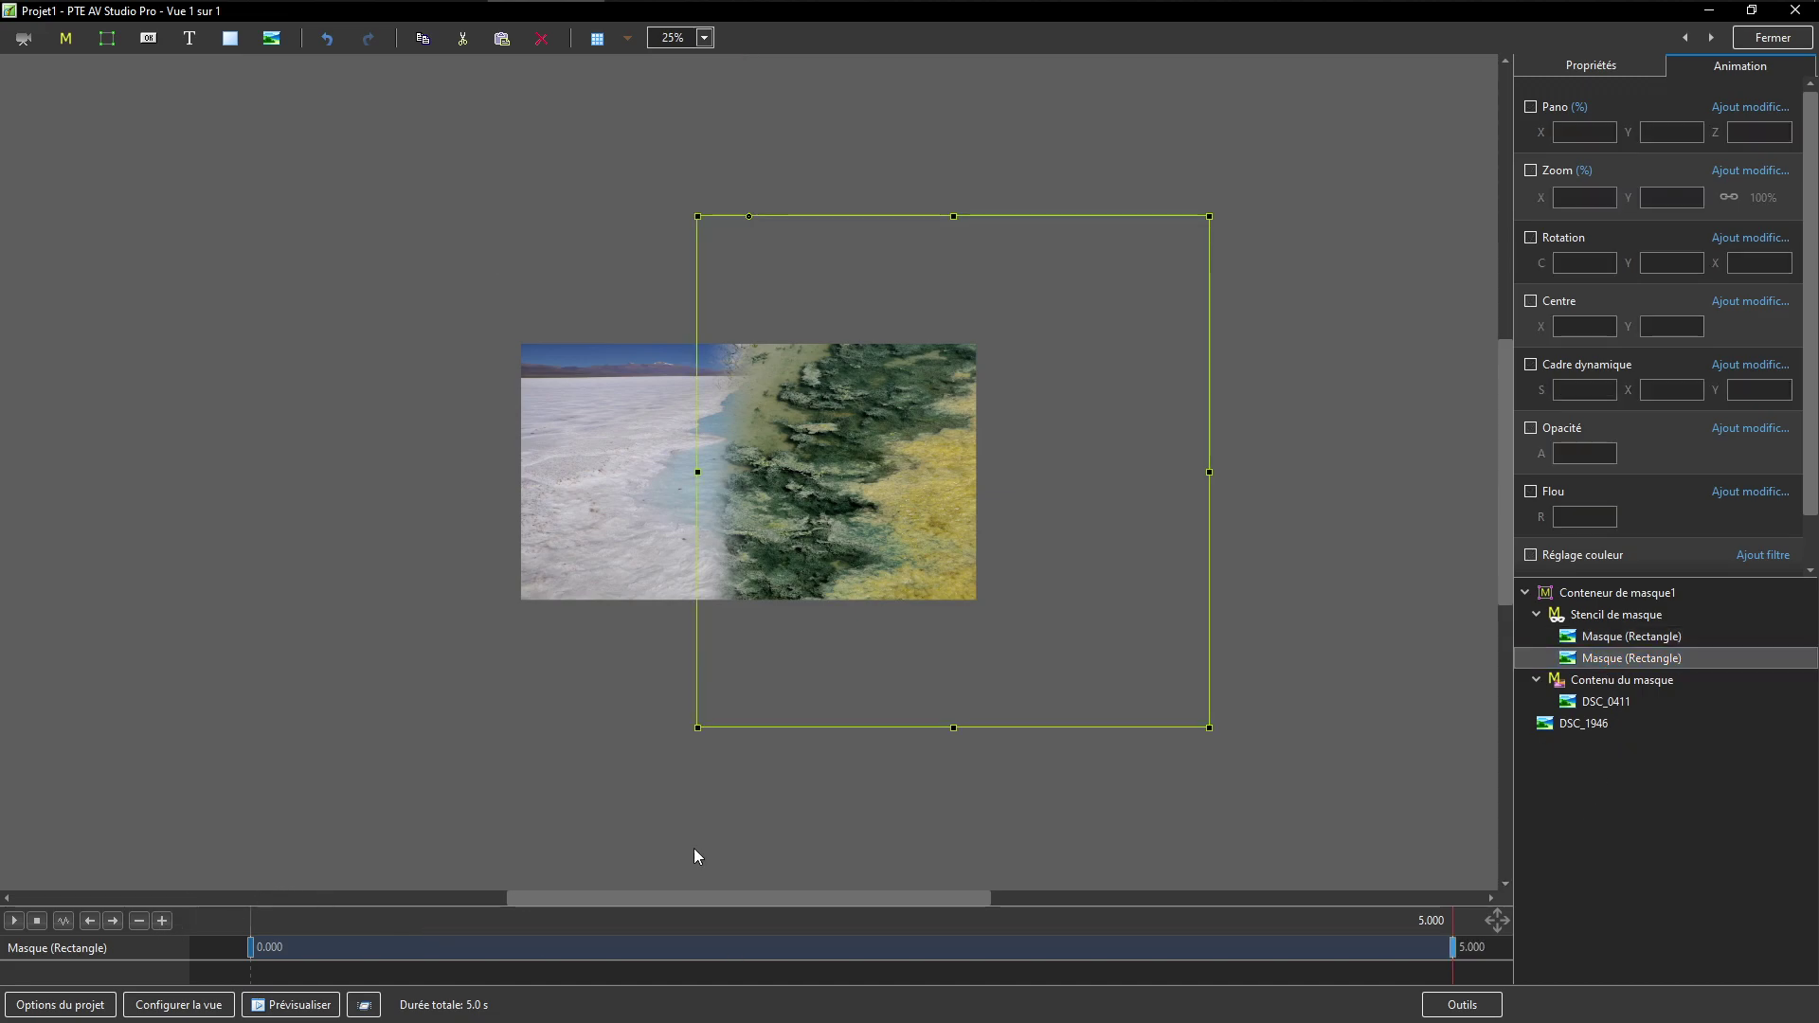
{"action": "left_click", "coordinate": [1532, 239]}
{"action": "left_click_drag", "start_coordinate": [1538, 264], "coordinate": [1506, 272]}
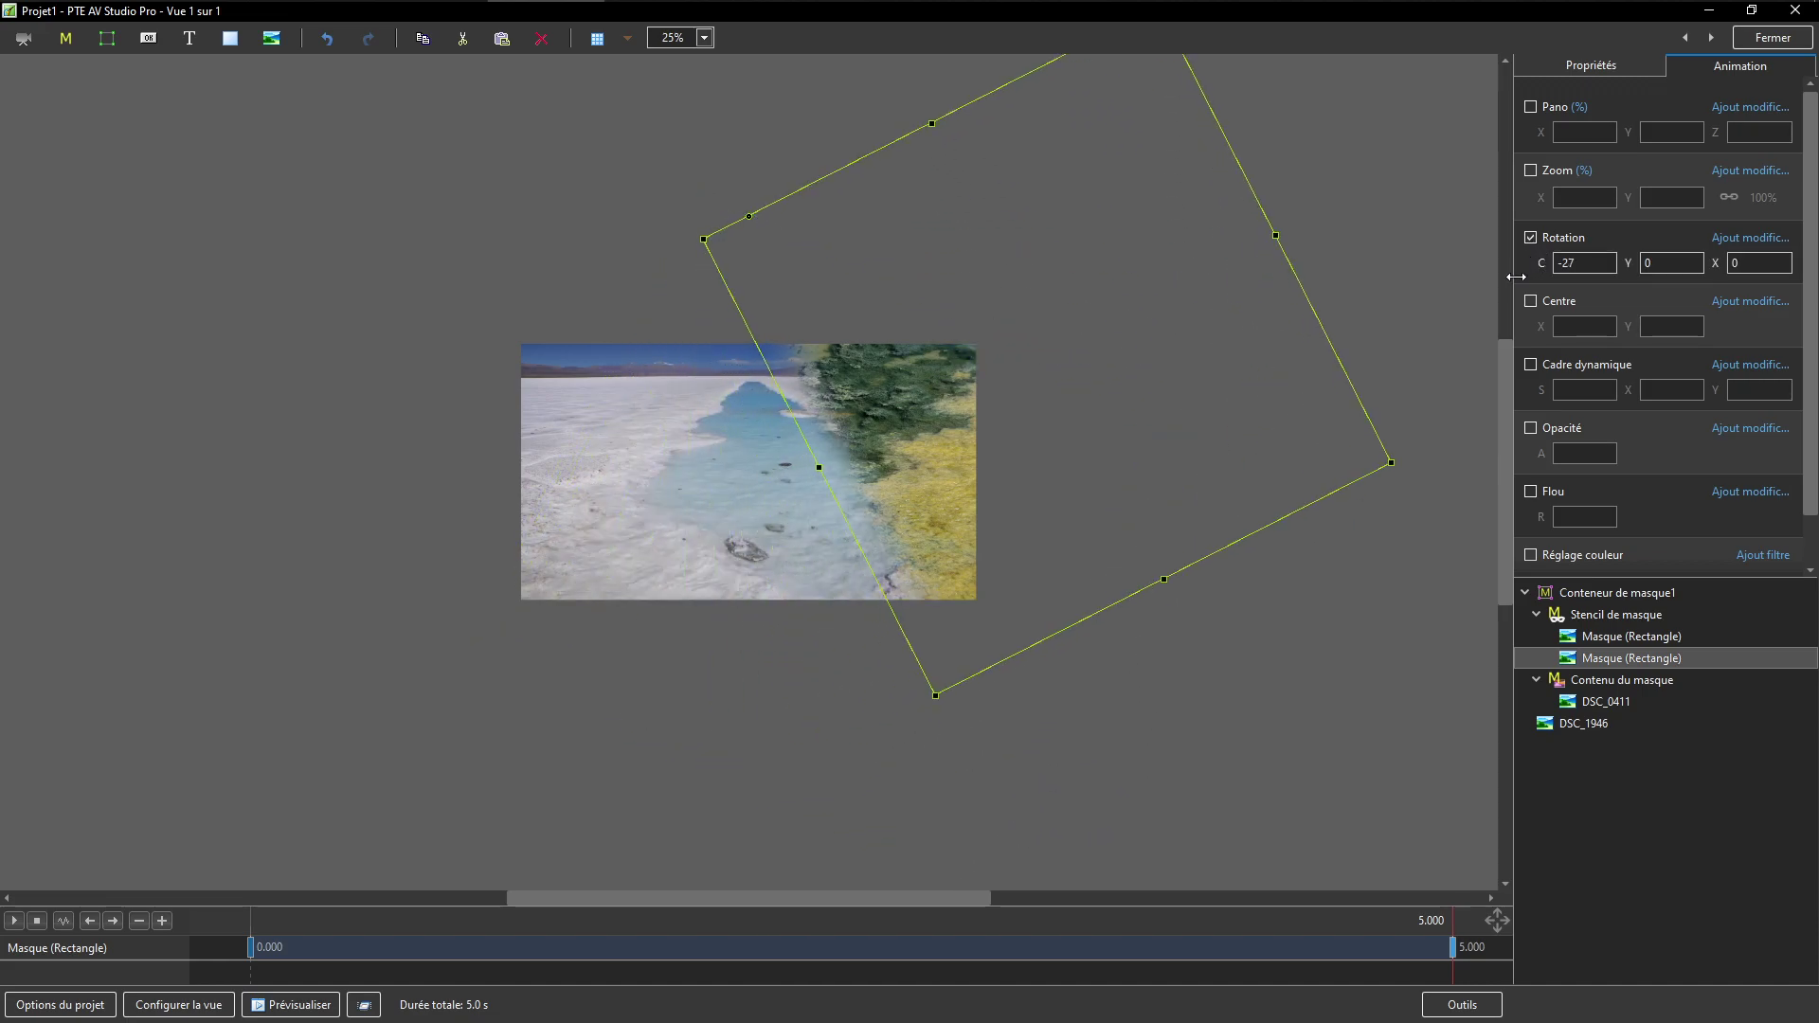
{"action": "right_click", "coordinate": [1541, 264]}
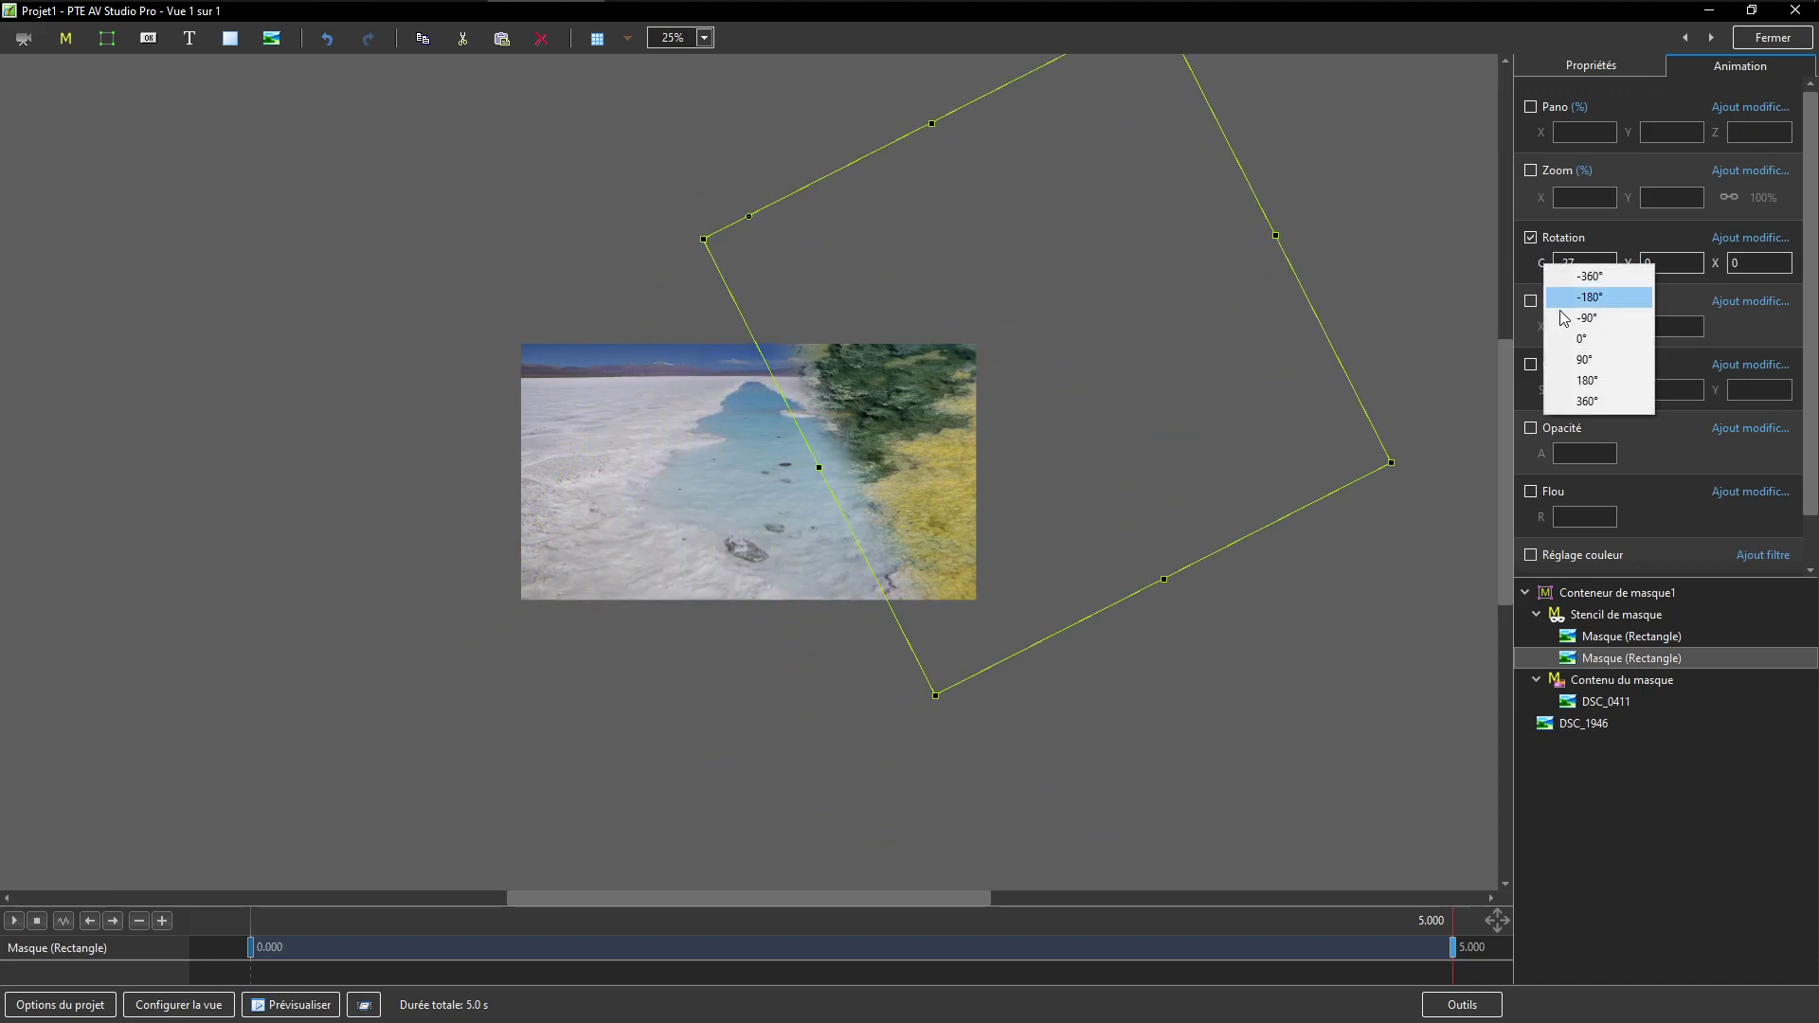
{"action": "left_click", "coordinate": [1586, 322]}
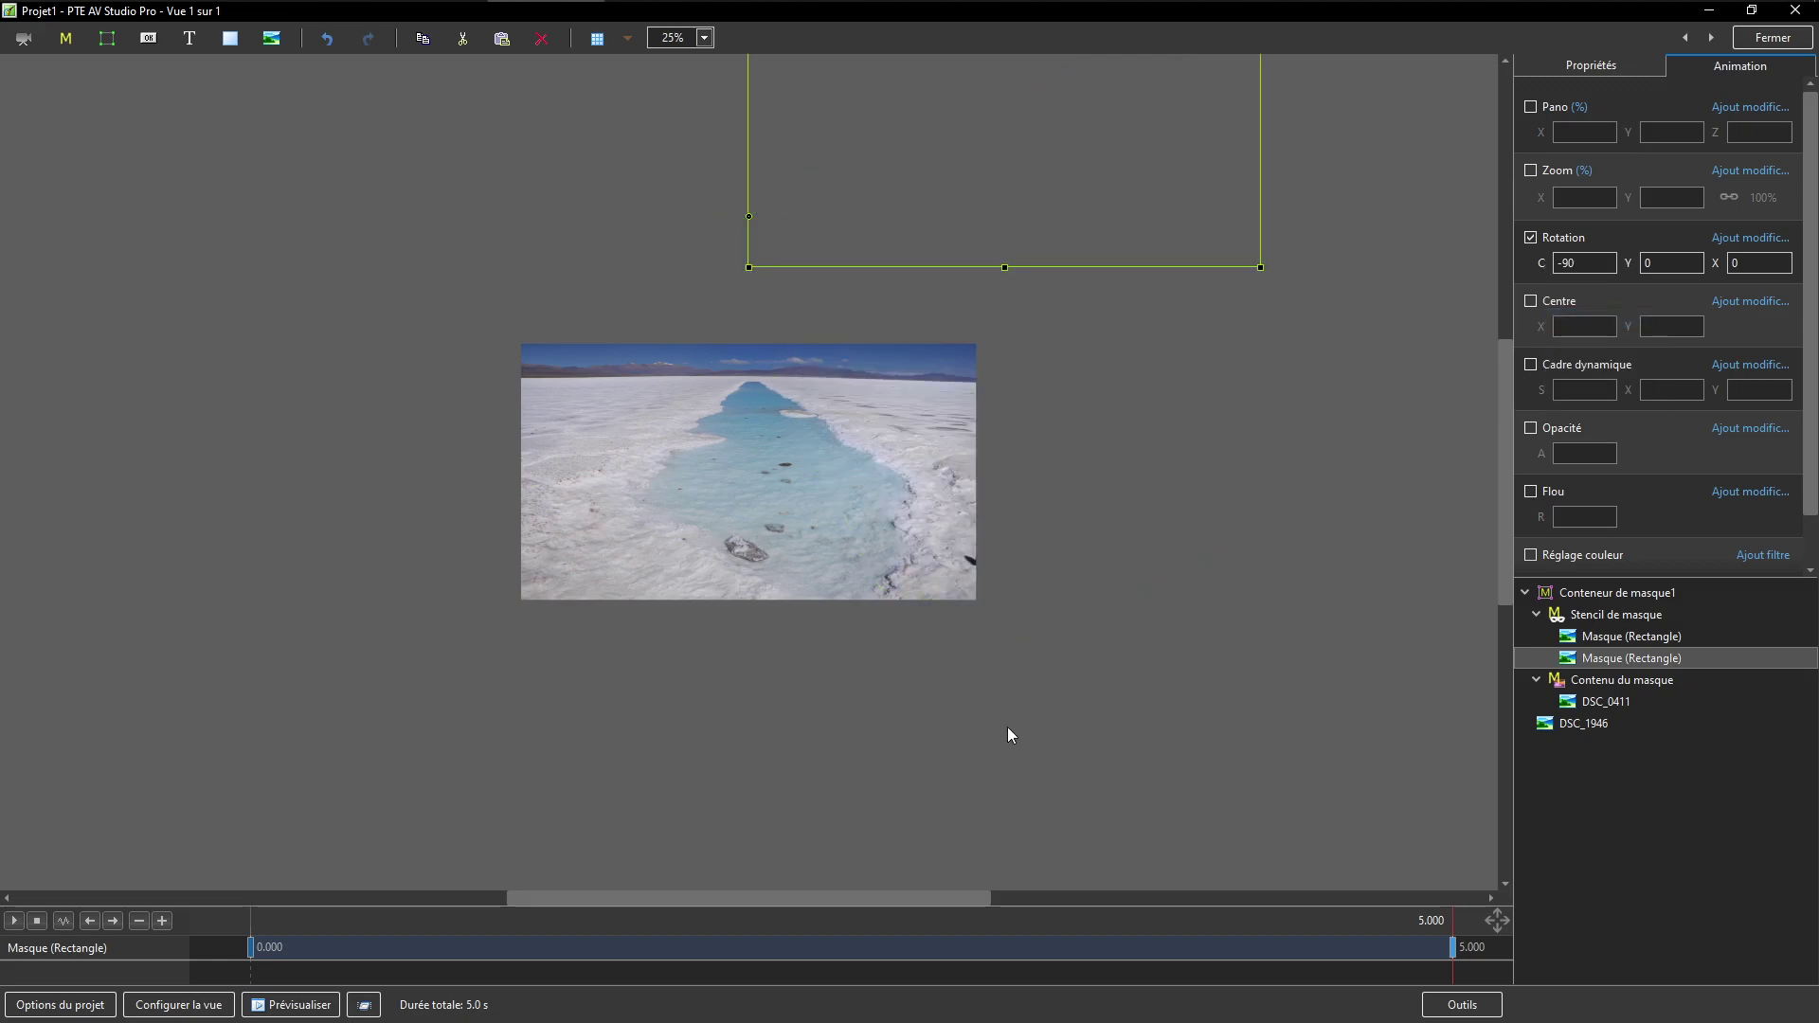
Scrub through the timeline to check the fan transition, and review the mask container, its content DSC_0411 and the background photo DSC_1946.
{"action": "left_click_drag", "start_coordinate": [1463, 921], "coordinate": [239, 867]}
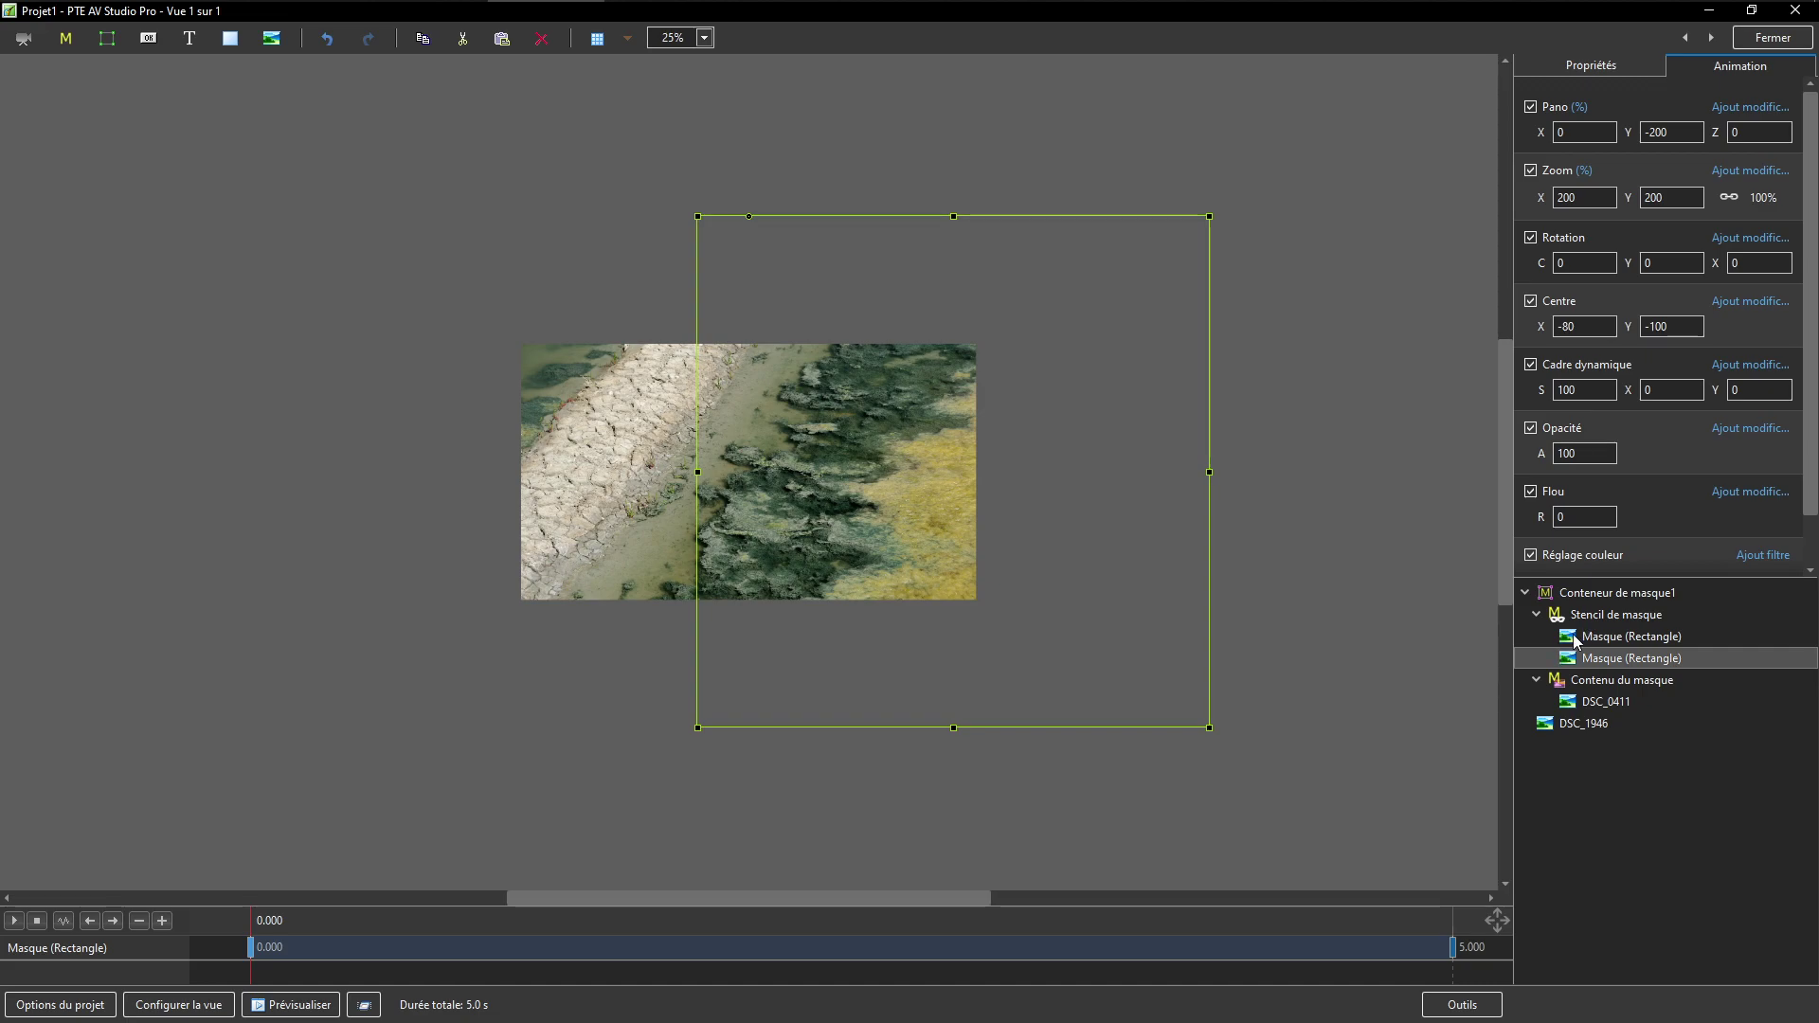
{"action": "left_click", "coordinate": [1584, 594]}
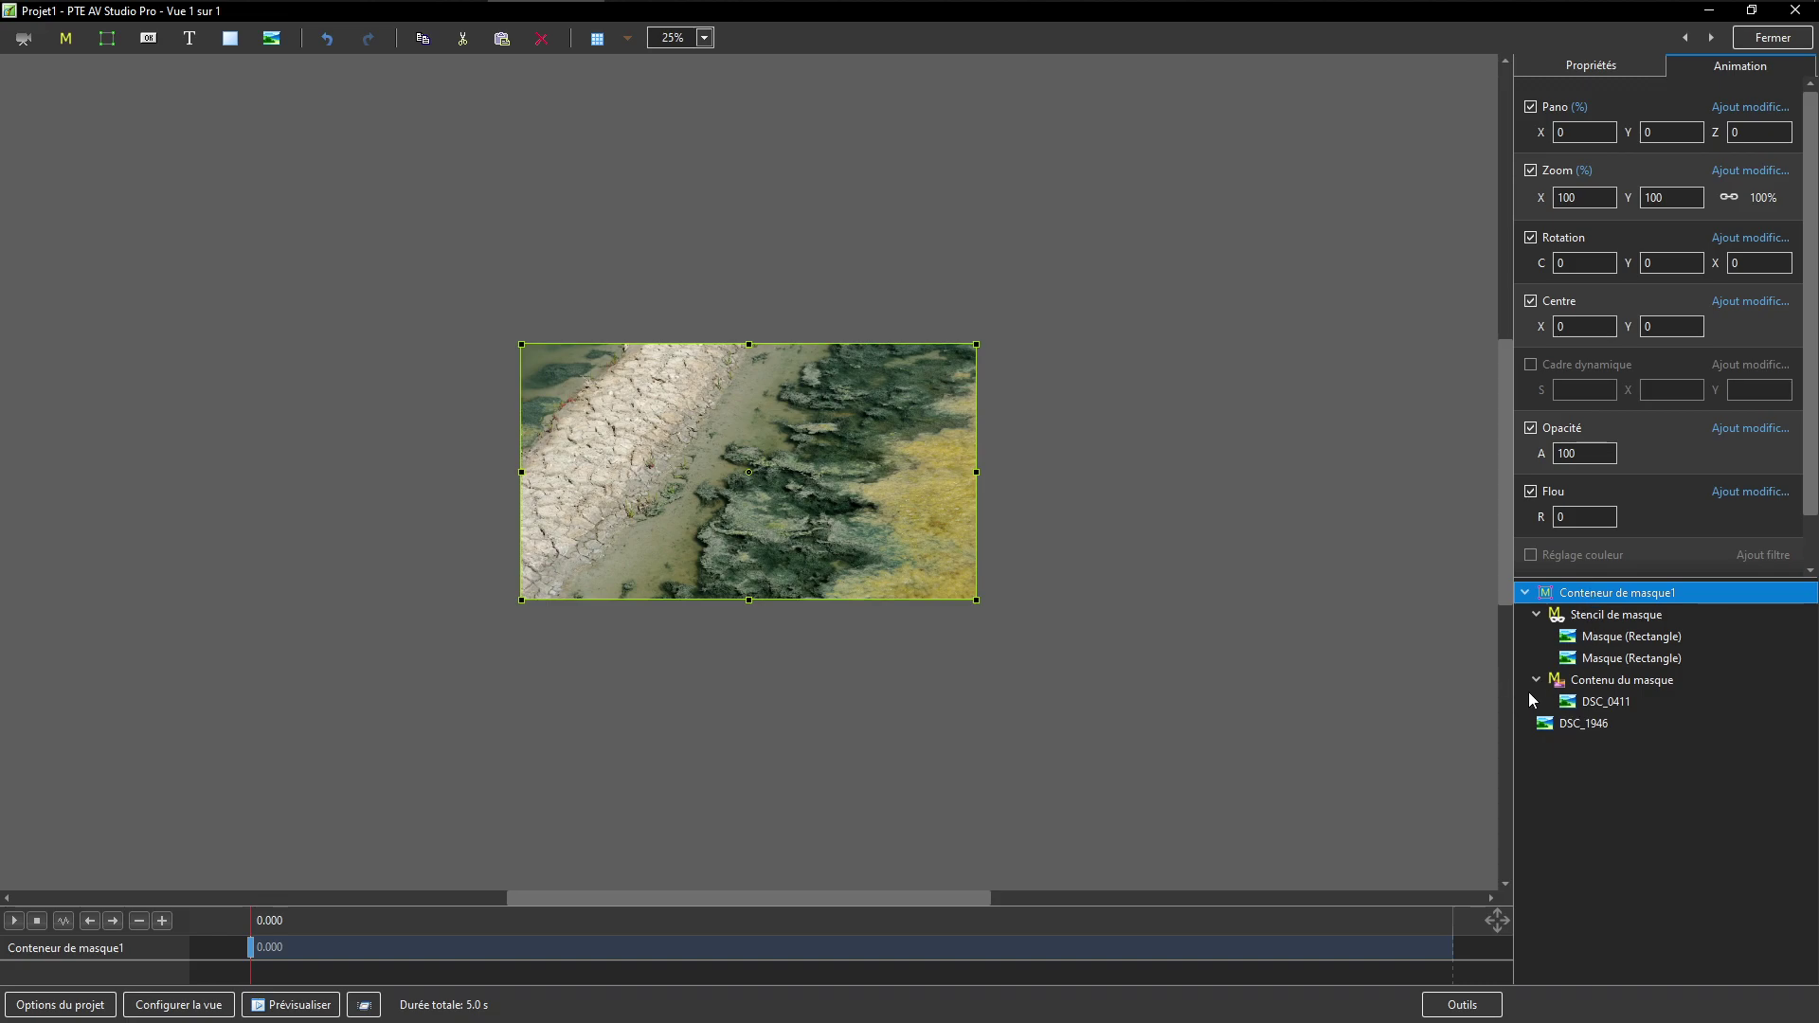
{"action": "left_click", "coordinate": [1594, 703]}
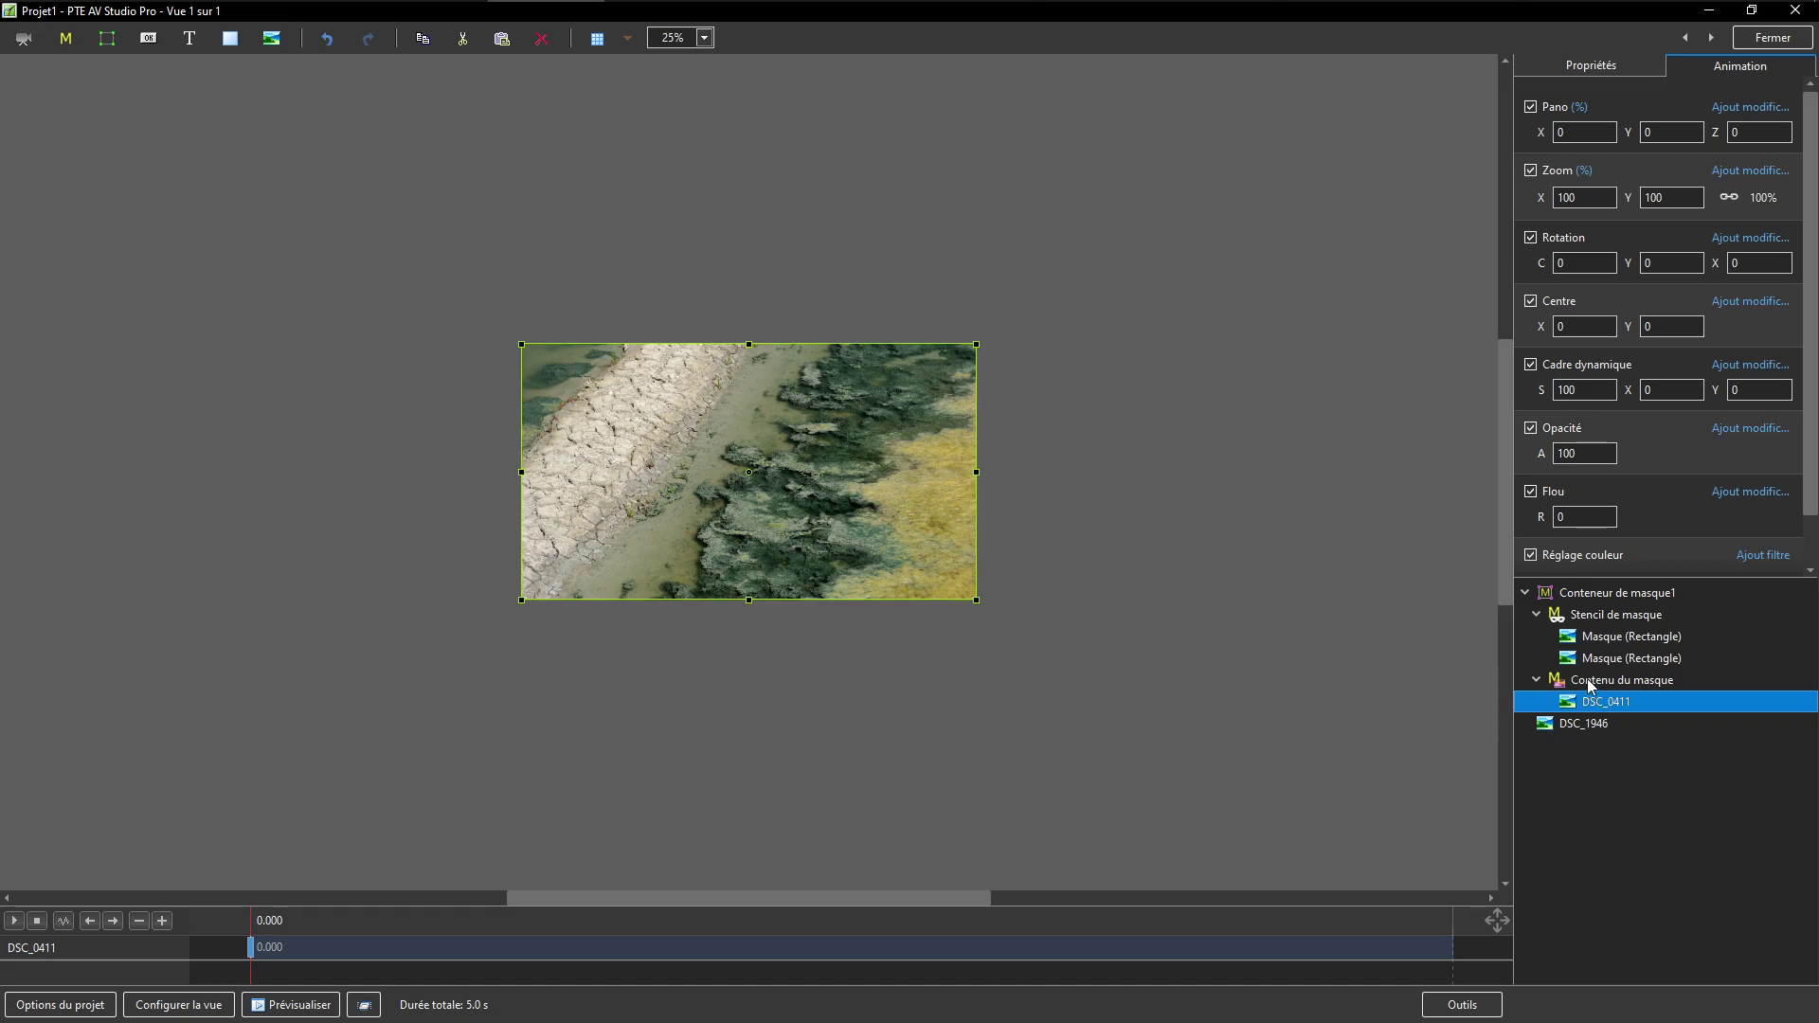
{"action": "left_click", "coordinate": [1559, 725]}
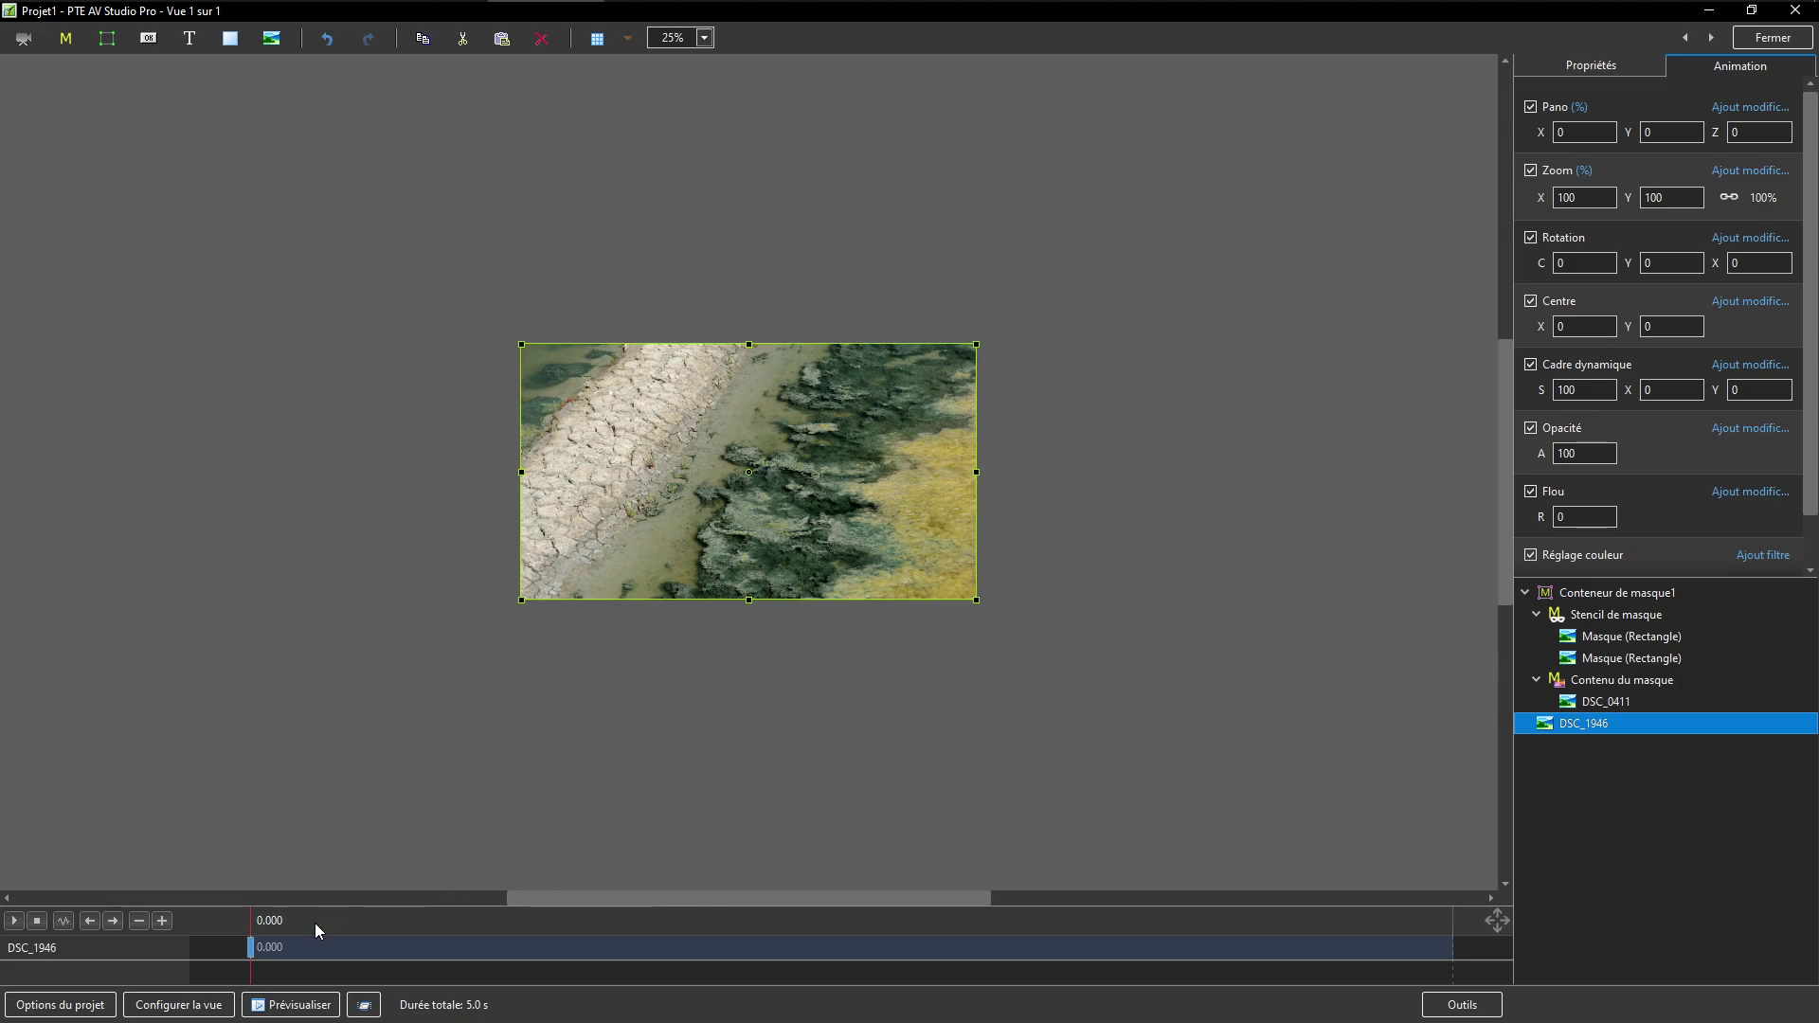
{"action": "left_click_drag", "start_coordinate": [247, 923], "coordinate": [1039, 956]}
{"action": "left_click_drag", "start_coordinate": [927, 975], "coordinate": [402, 883]}
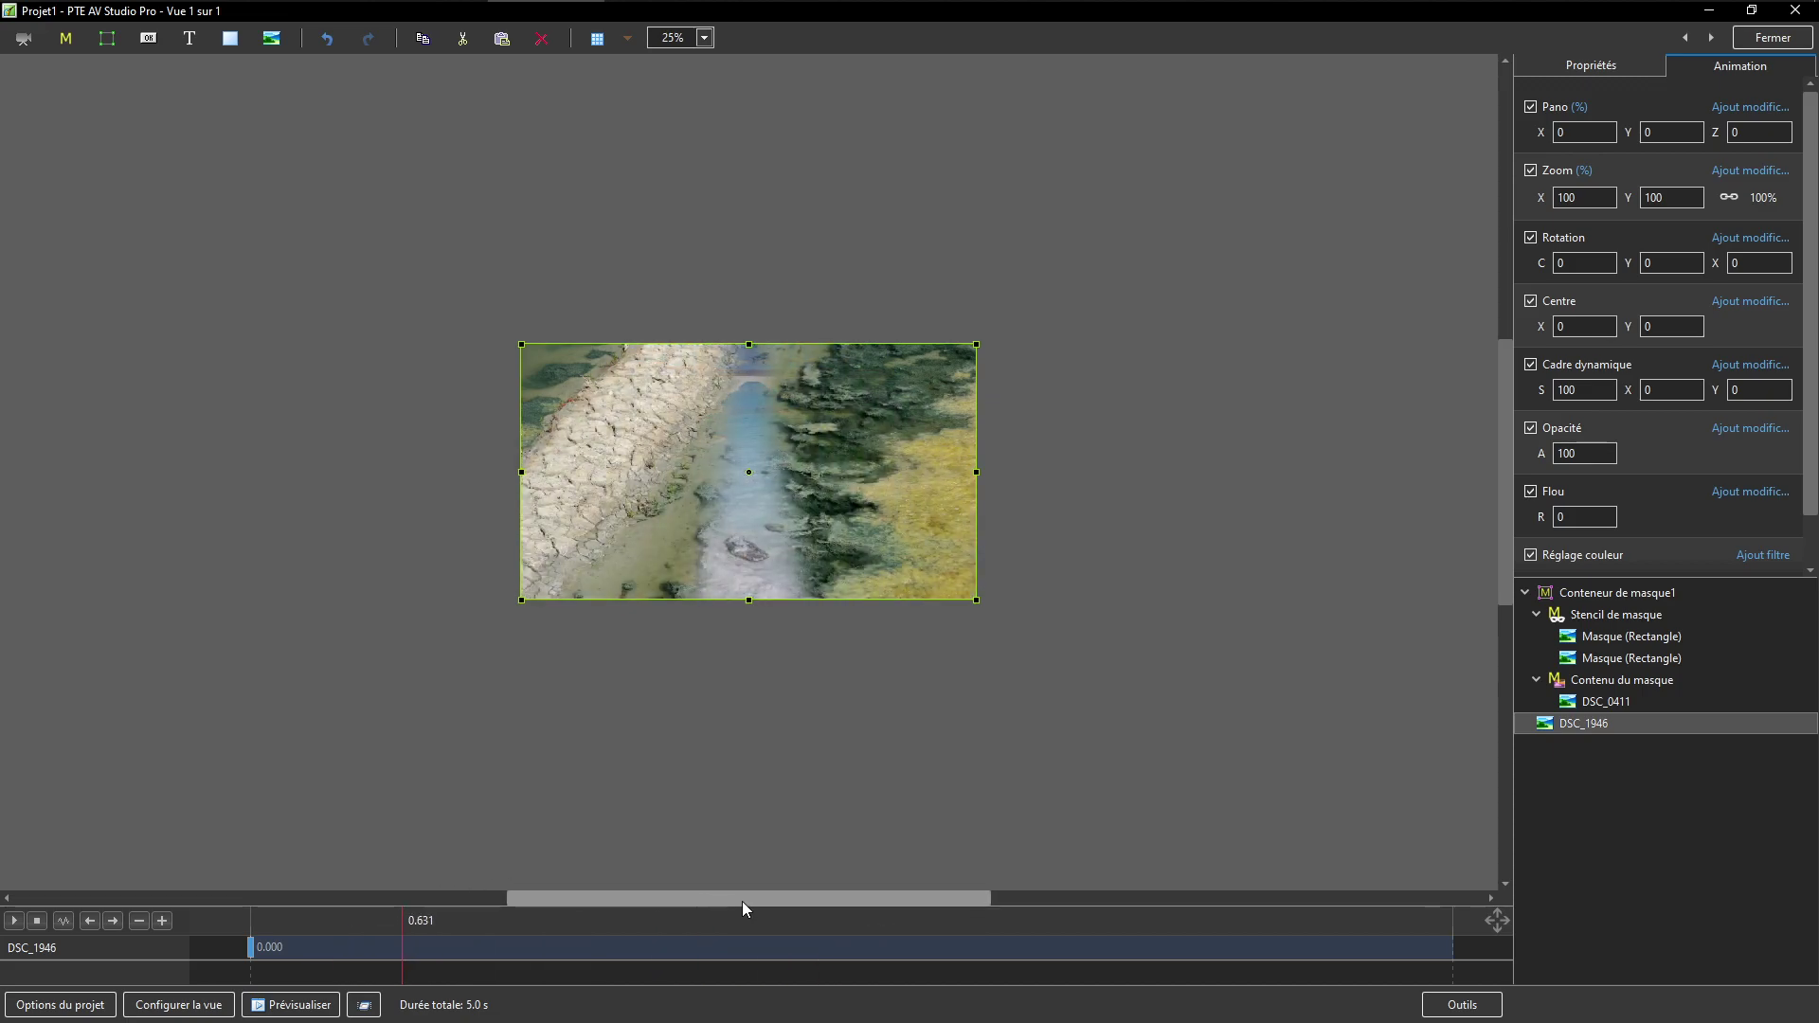